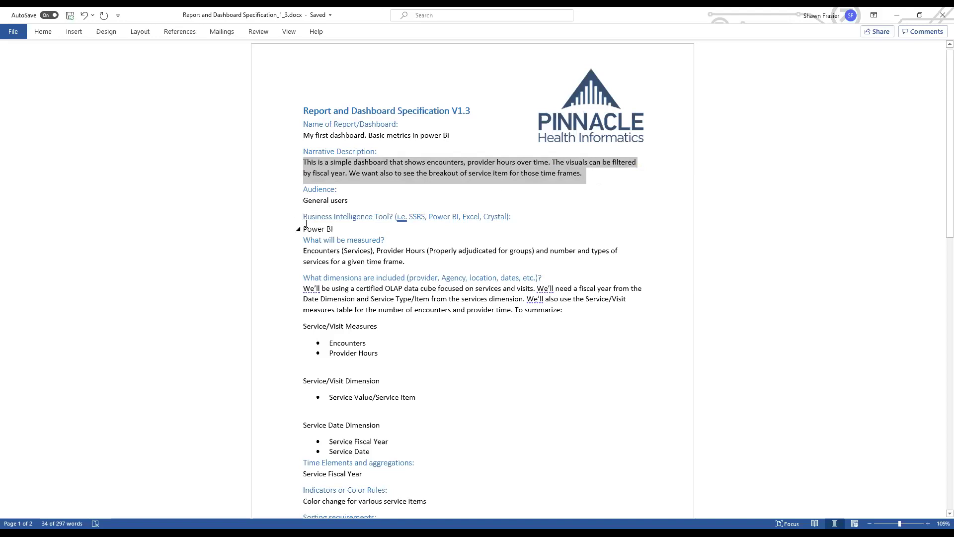
- Review the specification's business intelligence tool, measures, included dimensions, service/visit summary lists and time elements
{"action": "left_click_drag", "start_coordinate": [303, 229], "coordinate": [334, 229]}
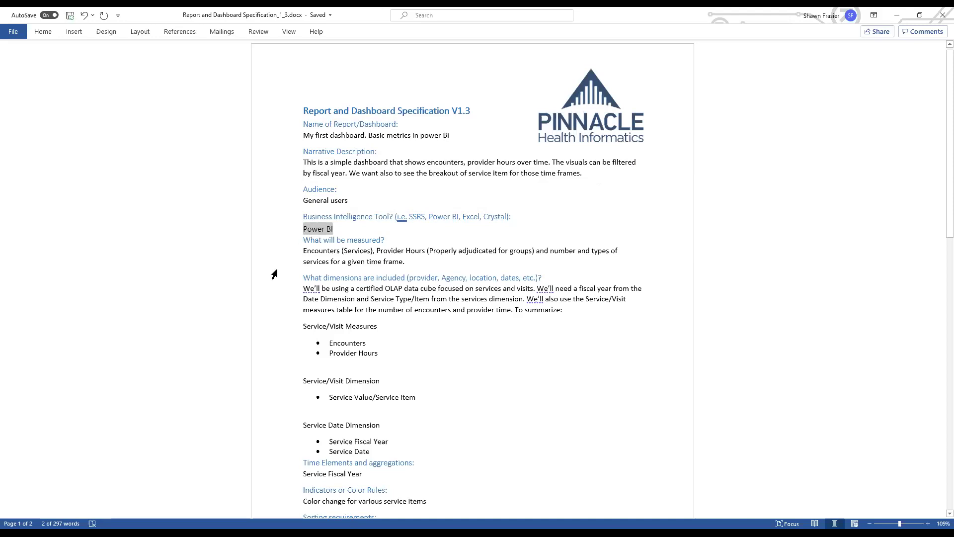
{"action": "left_click_drag", "start_coordinate": [305, 250], "coordinate": [427, 263]}
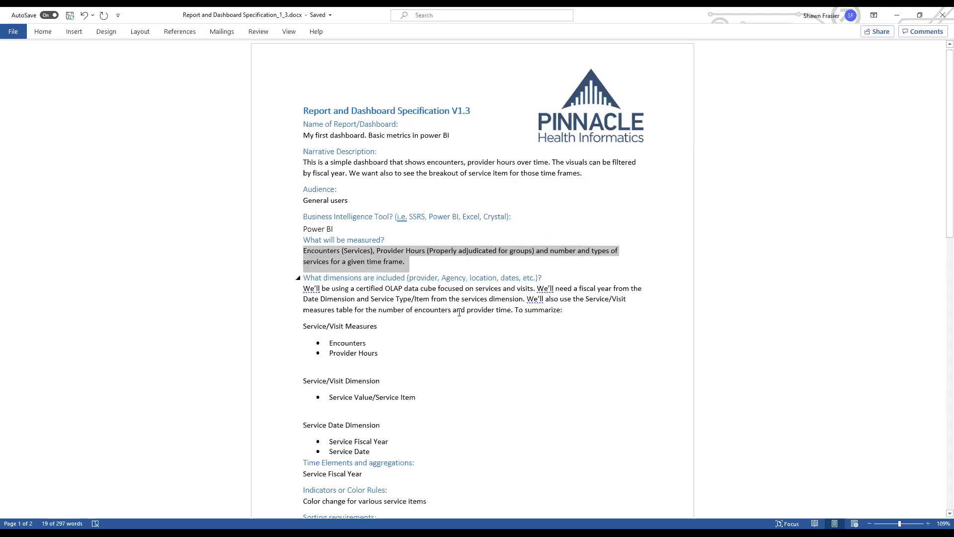
{"action": "left_click_drag", "start_coordinate": [300, 279], "coordinate": [554, 276]}
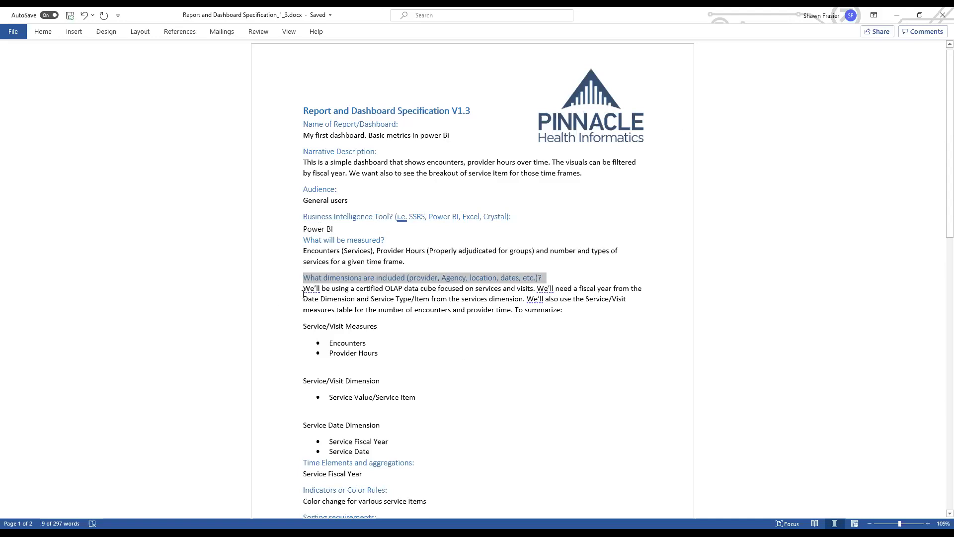
{"action": "left_click_drag", "start_coordinate": [304, 288], "coordinate": [570, 309]}
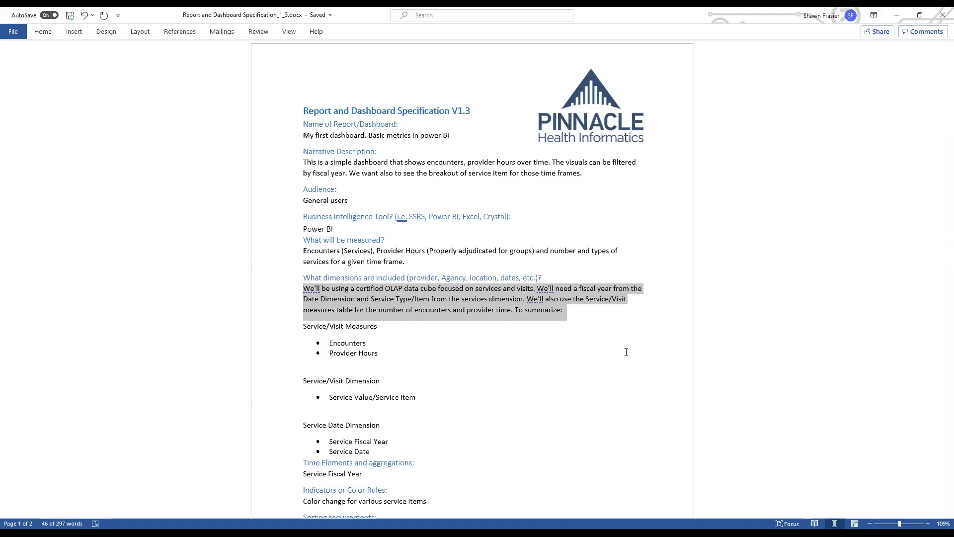
{"action": "scroll", "coordinate": [416, 369], "scroll_direction": "down", "scroll_amount": 3}
{"action": "scroll", "coordinate": [416, 369], "scroll_direction": "down", "scroll_amount": 4}
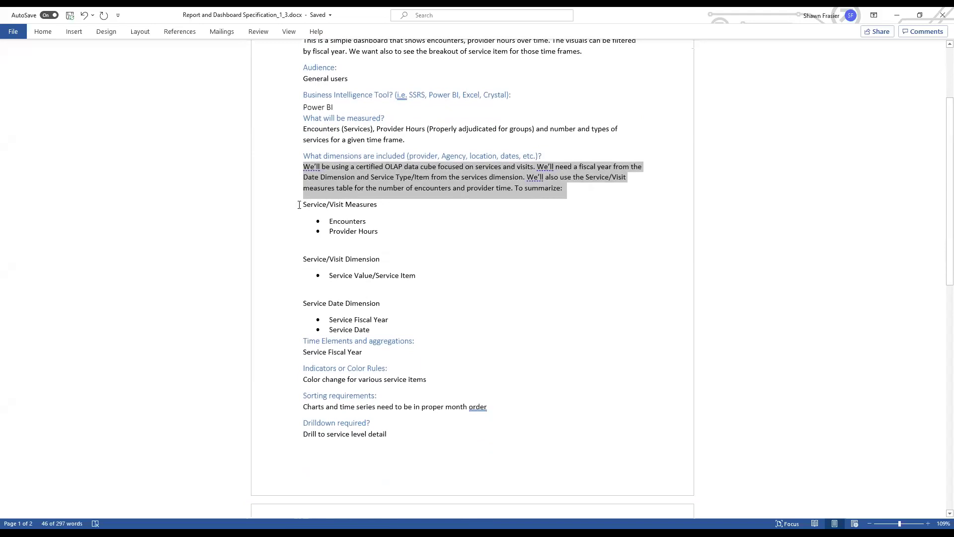
{"action": "left_click_drag", "start_coordinate": [301, 205], "coordinate": [384, 205]}
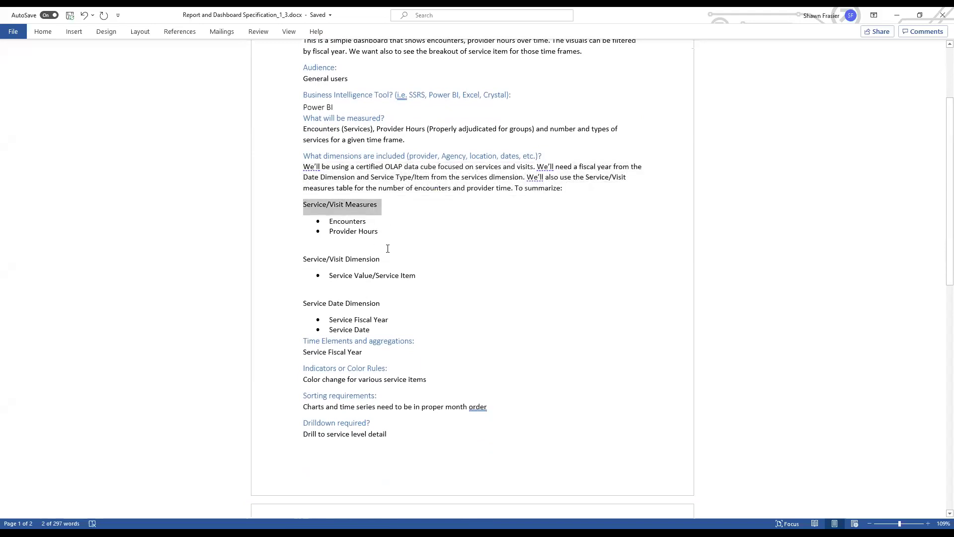
{"action": "left_click_drag", "start_coordinate": [311, 259], "coordinate": [384, 259]}
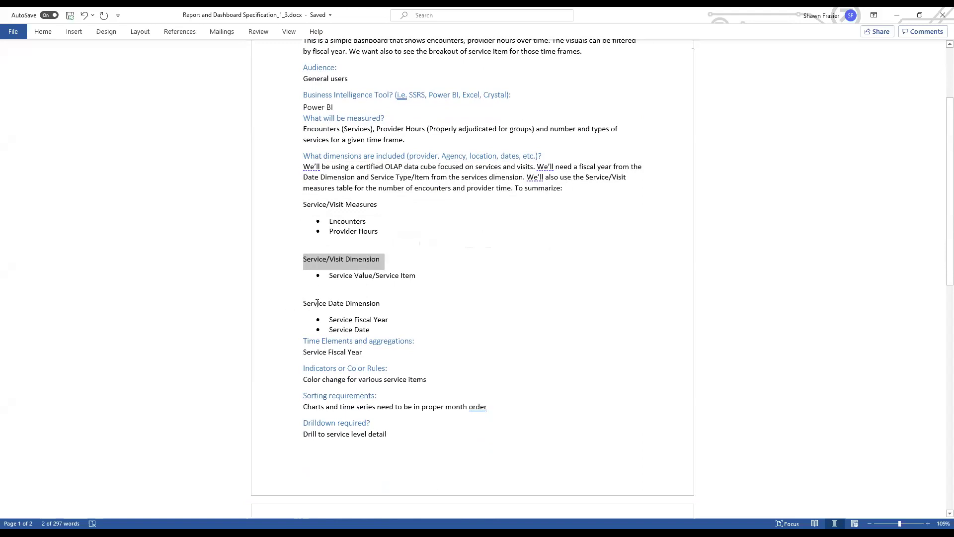
{"action": "left_click_drag", "start_coordinate": [303, 302], "coordinate": [391, 303]}
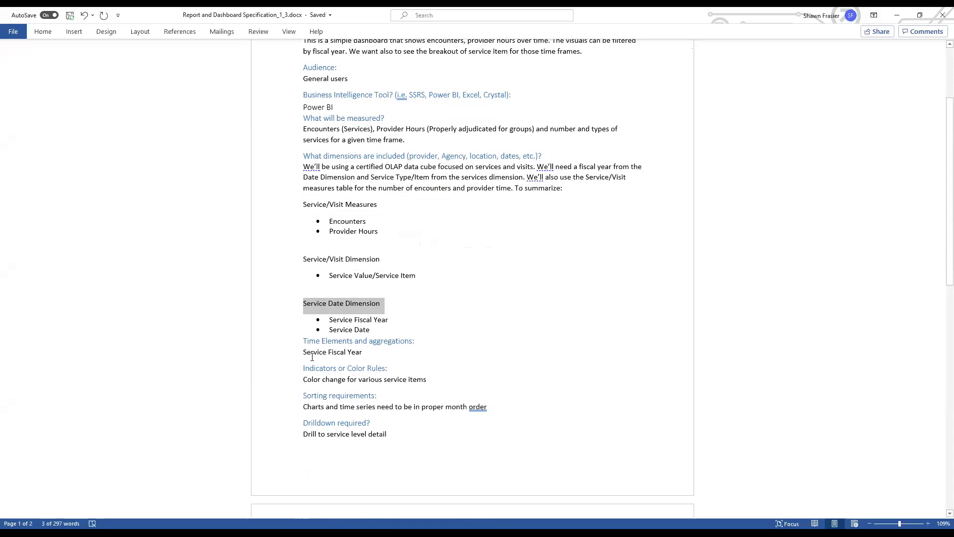
{"action": "left_click_drag", "start_coordinate": [305, 351], "coordinate": [366, 351]}
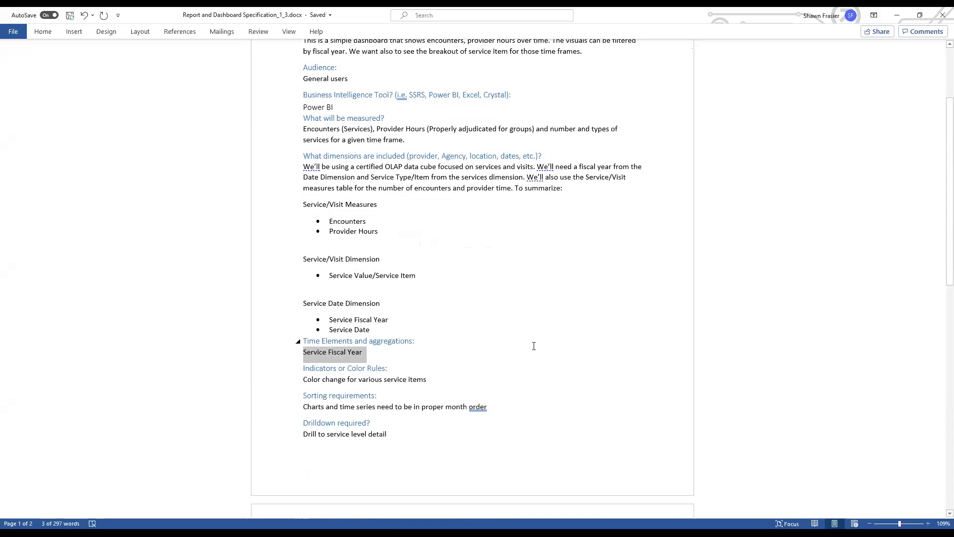
- Review the specification's color rules, sorting requirements, drilldown requirement and detail, and user-selectable parameters
{"action": "scroll", "coordinate": [534, 345], "scroll_direction": "down", "scroll_amount": 1}
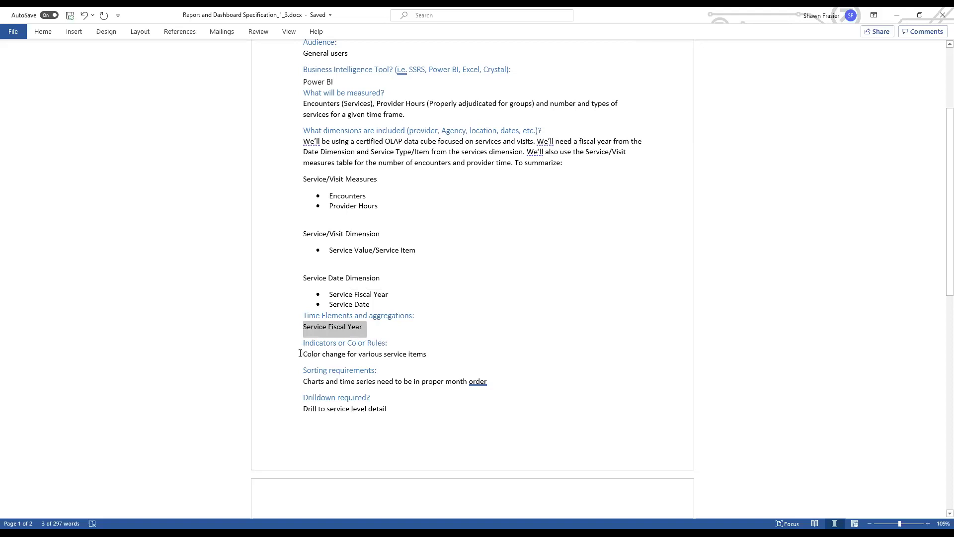
{"action": "left_click_drag", "start_coordinate": [301, 354], "coordinate": [427, 357]}
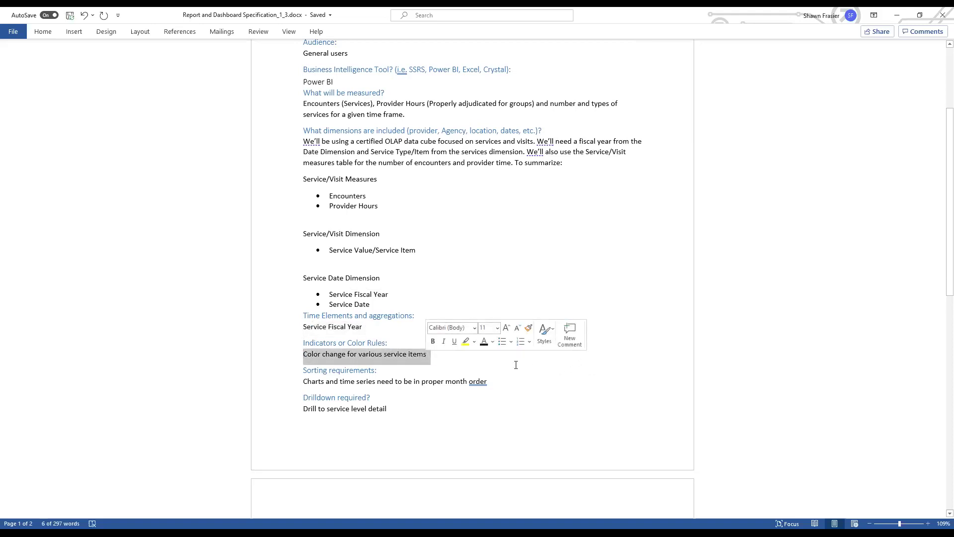
{"action": "left_click_drag", "start_coordinate": [303, 384], "coordinate": [493, 387]}
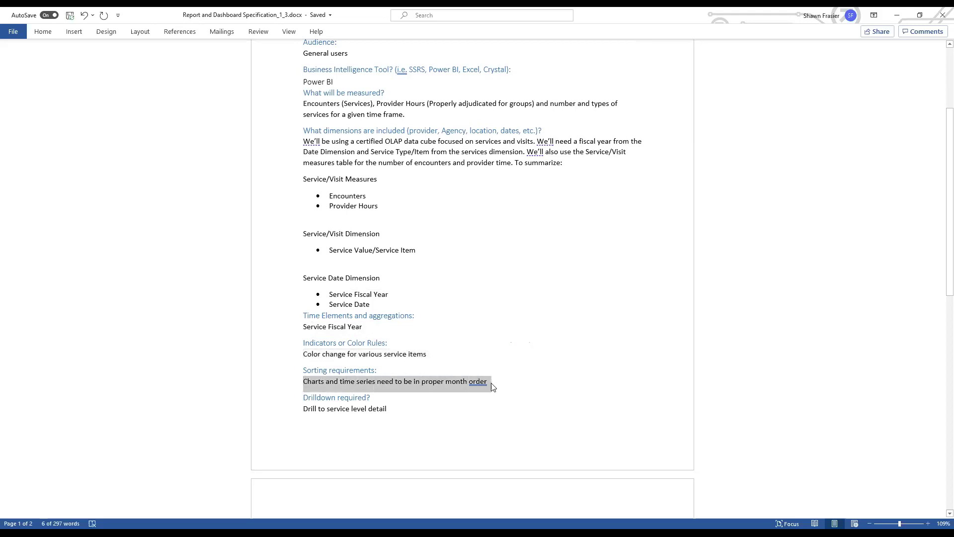
{"action": "scroll", "coordinate": [443, 396], "scroll_direction": "down", "scroll_amount": 2}
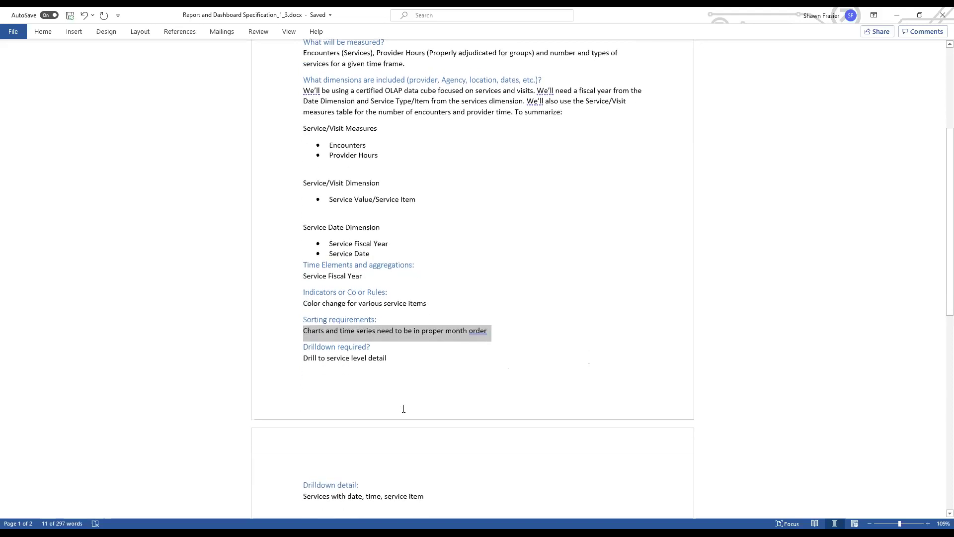
{"action": "scroll", "coordinate": [409, 381], "scroll_direction": "down", "scroll_amount": 3}
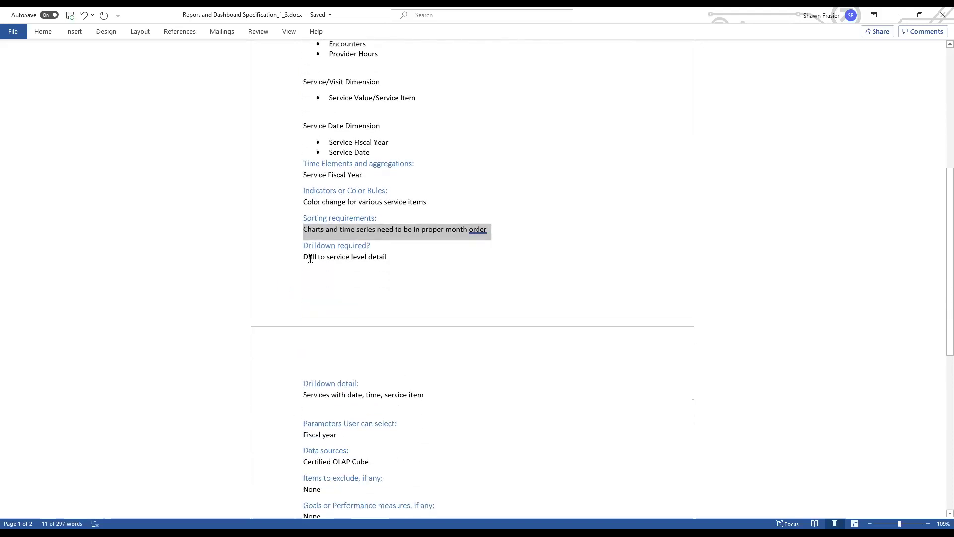
{"action": "left_click_drag", "start_coordinate": [305, 256], "coordinate": [385, 254]}
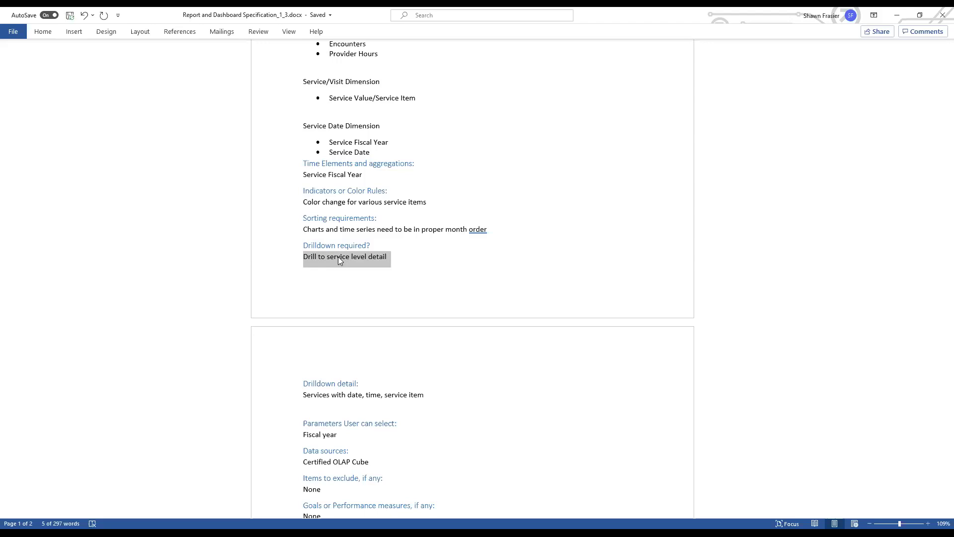
{"action": "scroll", "coordinate": [454, 271], "scroll_direction": "down", "scroll_amount": 3}
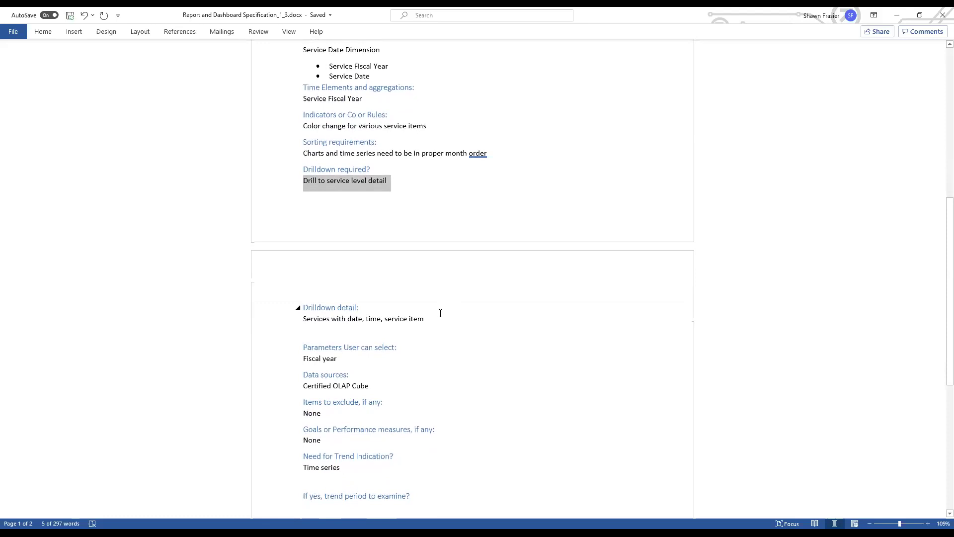
{"action": "scroll", "coordinate": [441, 313], "scroll_direction": "down", "scroll_amount": 3}
{"action": "left_click_drag", "start_coordinate": [302, 246], "coordinate": [445, 243]}
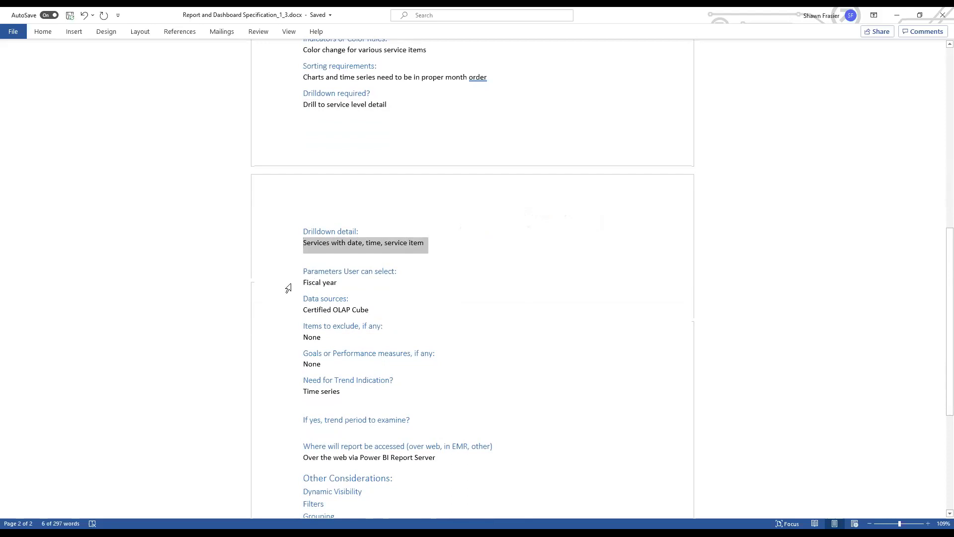
{"action": "left_click_drag", "start_coordinate": [304, 283], "coordinate": [349, 280]}
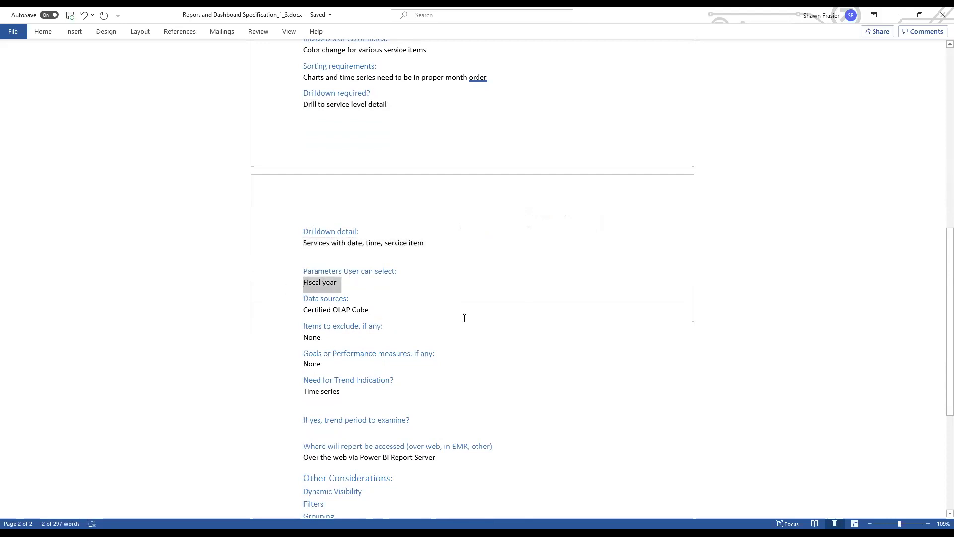
- Add the cube name 'OLAPDW' in single quotes after "Certified OLAP Cube" under Data sources
{"action": "scroll", "coordinate": [464, 315], "scroll_direction": "down", "scroll_amount": 1}
{"action": "left_click_drag", "start_coordinate": [303, 258], "coordinate": [374, 261]}
{"action": "left_click", "coordinate": [374, 260]}
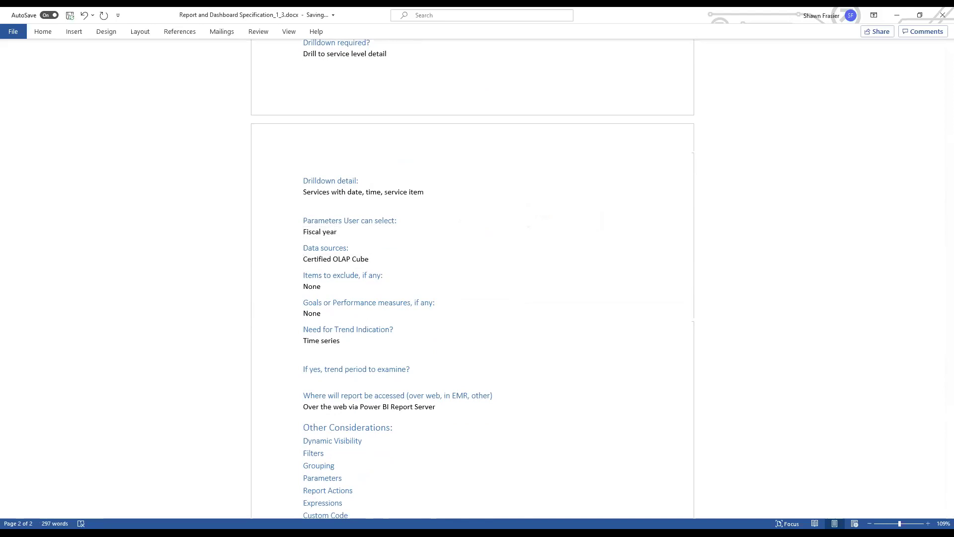
{"action": "type", "text": "OLAPDW"}
{"action": "left_click", "coordinate": [372, 259]}
{"action": "type", "text": "'"}
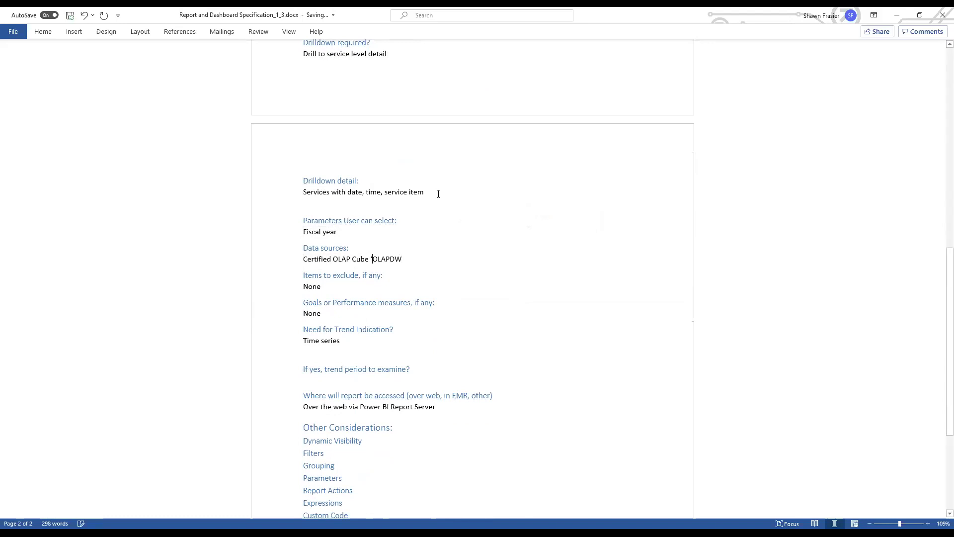
{"action": "left_click", "coordinate": [403, 259]}
{"action": "type", "text": "'"}
- Review the remaining specification sections, from excluded items, goals and trend indication through report access, other considerations and notes
{"action": "scroll", "coordinate": [458, 303], "scroll_direction": "down", "scroll_amount": 1}
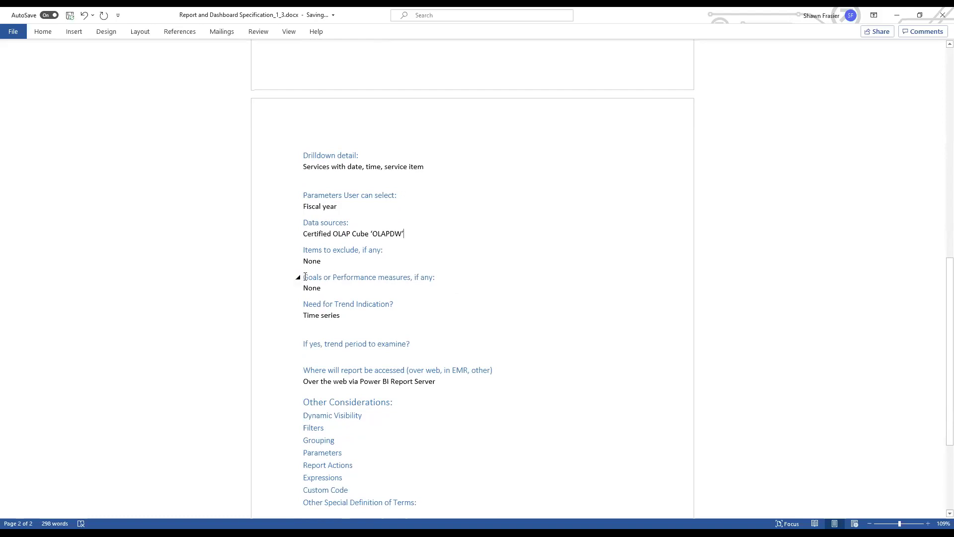
{"action": "scroll", "coordinate": [509, 314], "scroll_direction": "down", "scroll_amount": 2}
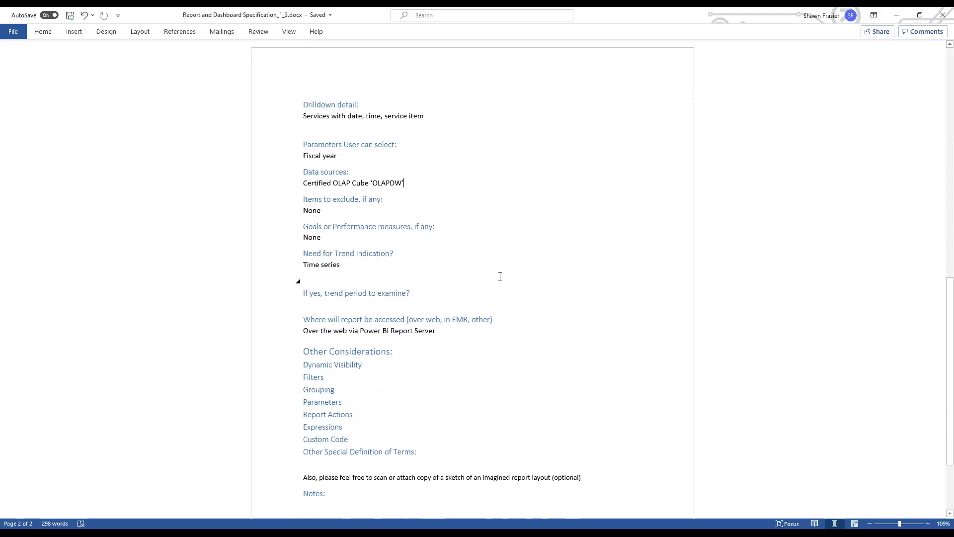
{"action": "scroll", "coordinate": [500, 277], "scroll_direction": "down", "scroll_amount": 1}
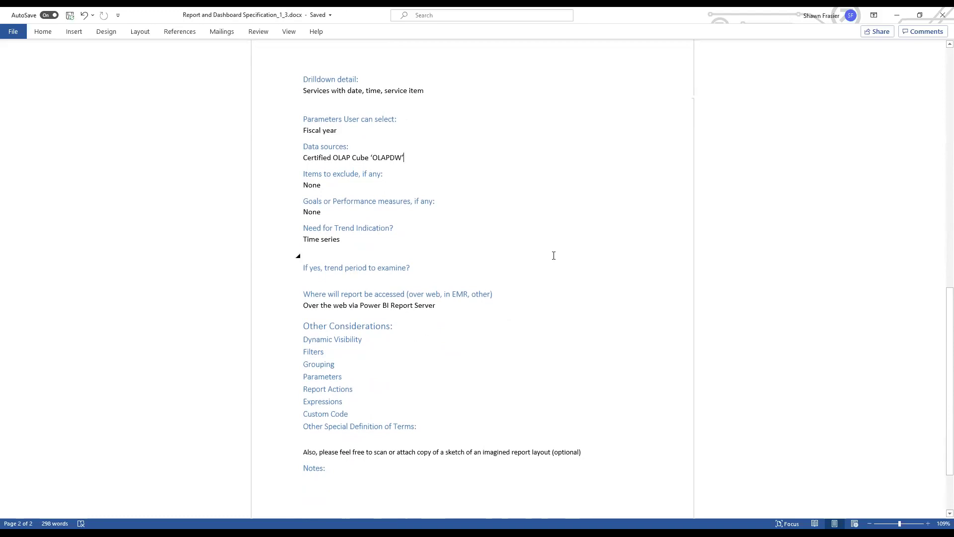
{"action": "scroll", "coordinate": [553, 255], "scroll_direction": "down", "scroll_amount": 1}
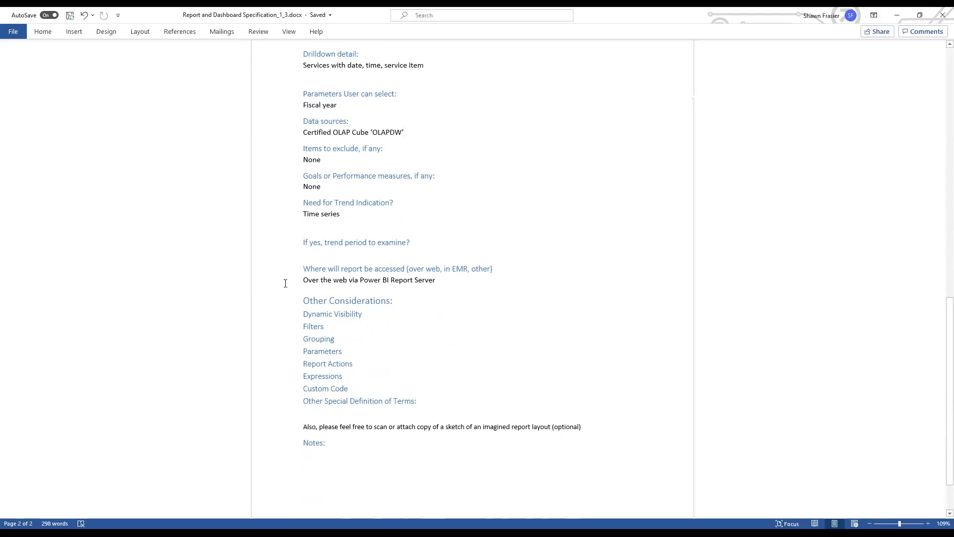
{"action": "left_click_drag", "start_coordinate": [306, 279], "coordinate": [438, 276]}
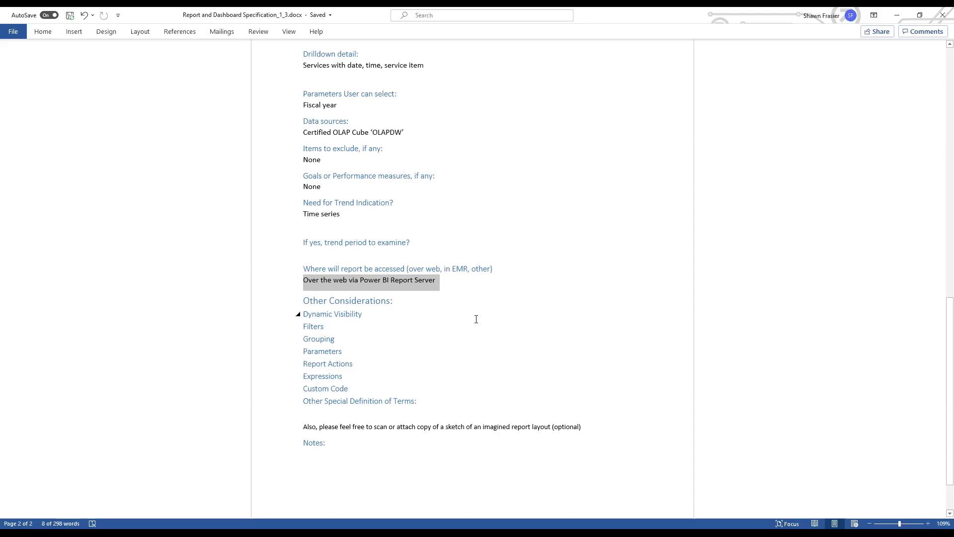
{"action": "scroll", "coordinate": [476, 319], "scroll_direction": "down", "scroll_amount": 1}
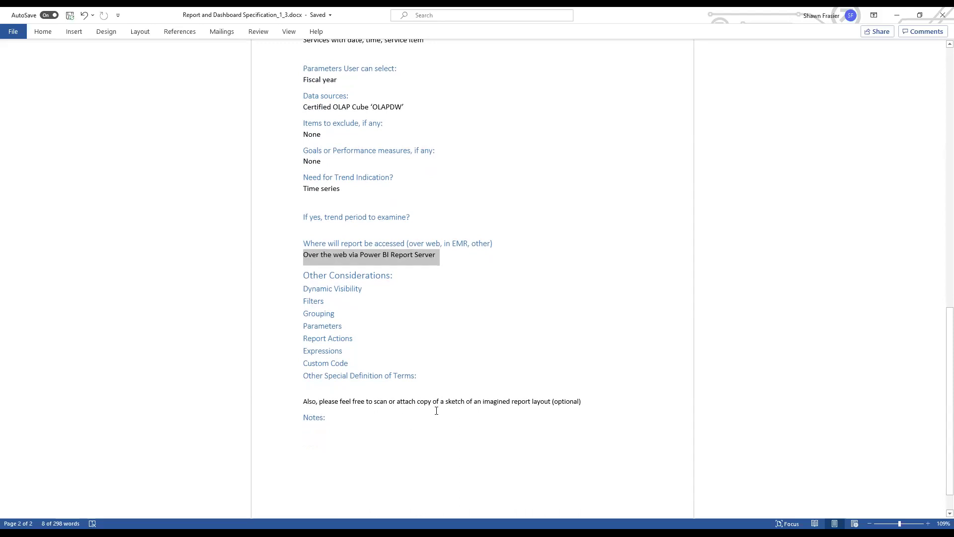
{"action": "scroll", "coordinate": [436, 409], "scroll_direction": "down", "scroll_amount": 1}
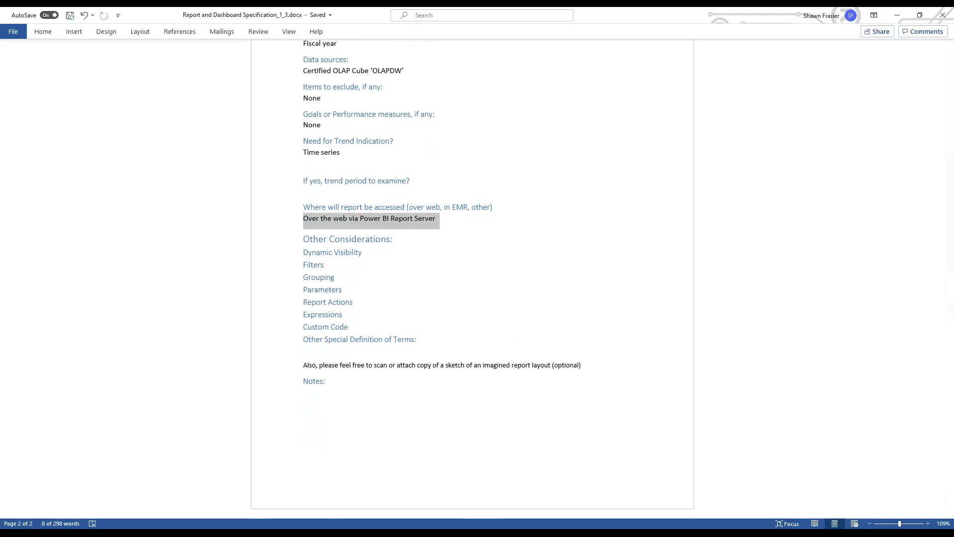
- Switch to Power BI Desktop and set up a live Analysis Services connection to the server Cascade2016
{"action": "key", "text": "alt+Tab"}
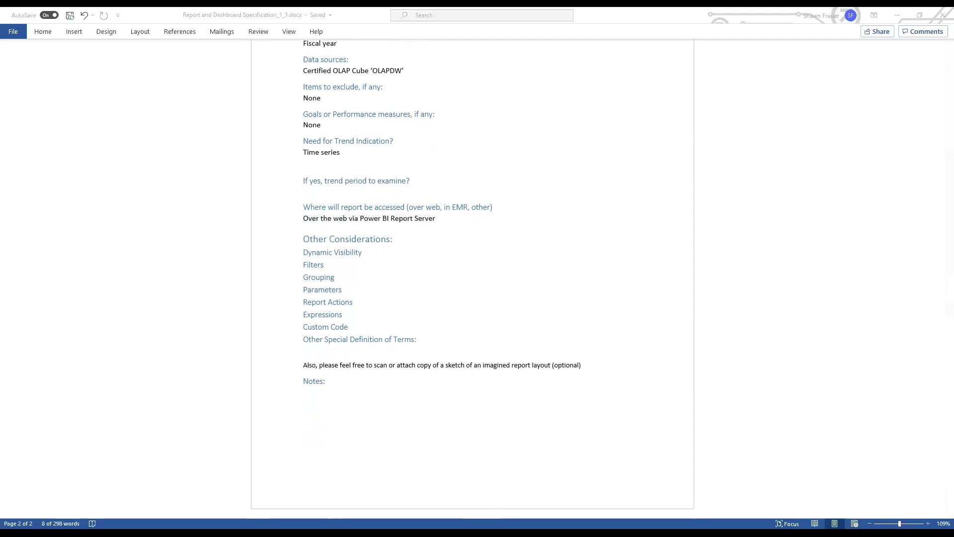
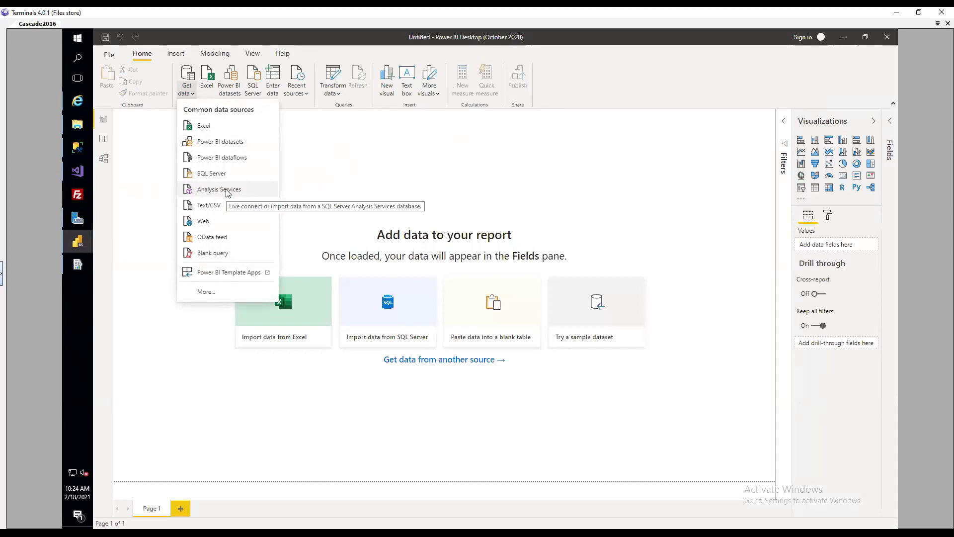
{"action": "left_click", "coordinate": [228, 190]}
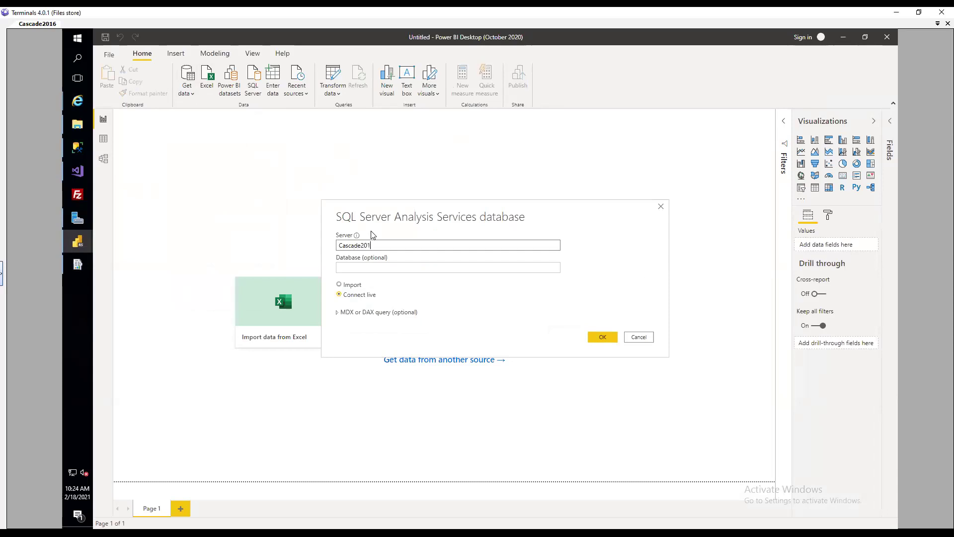
{"action": "type", "text": "6"}
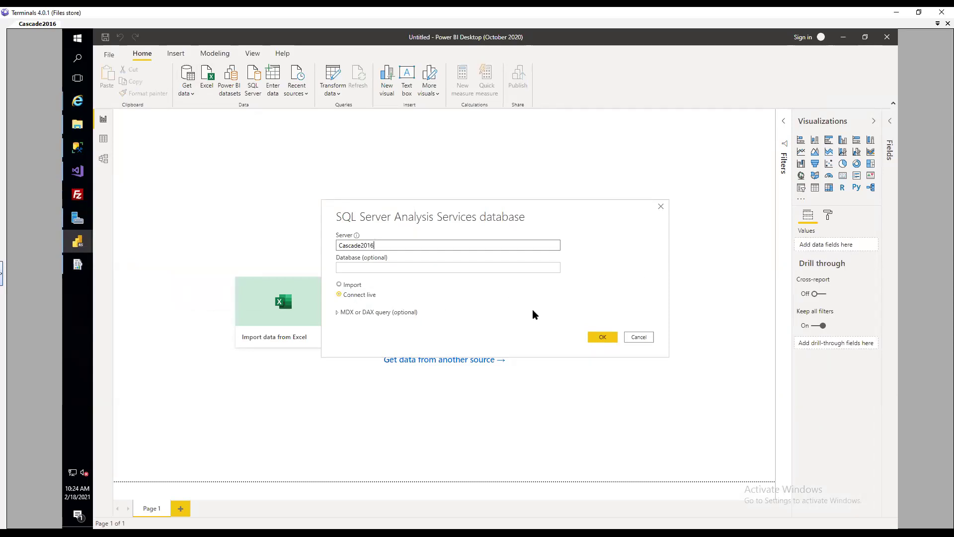
{"action": "left_click", "coordinate": [602, 337]}
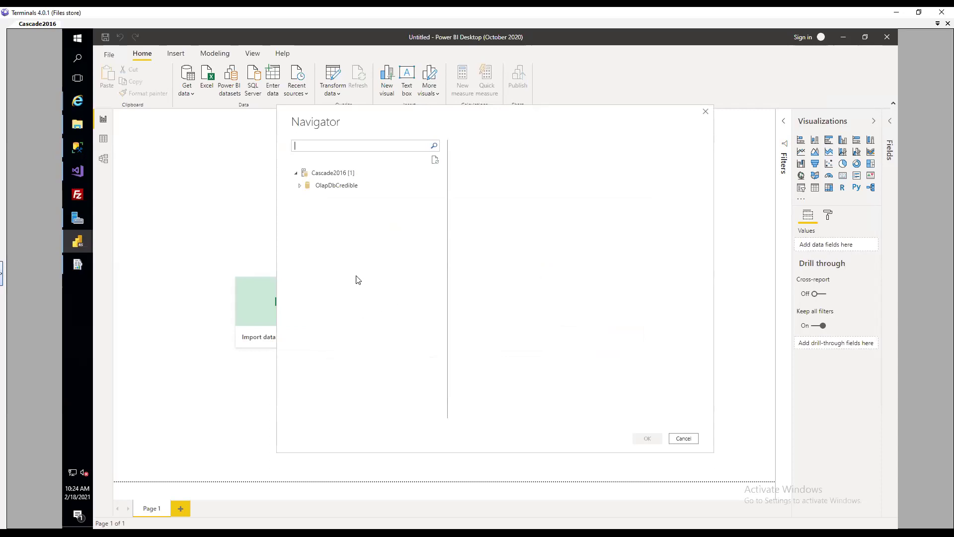
- Connect the report to the Client Visit Cube in the OlapDbCredible database
{"action": "left_click", "coordinate": [300, 186]}
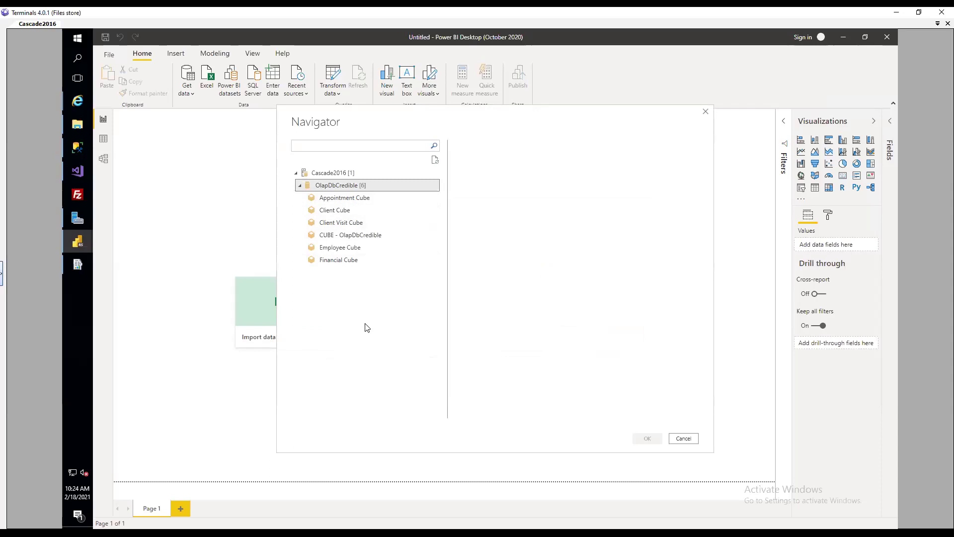
{"action": "left_click", "coordinate": [373, 226]}
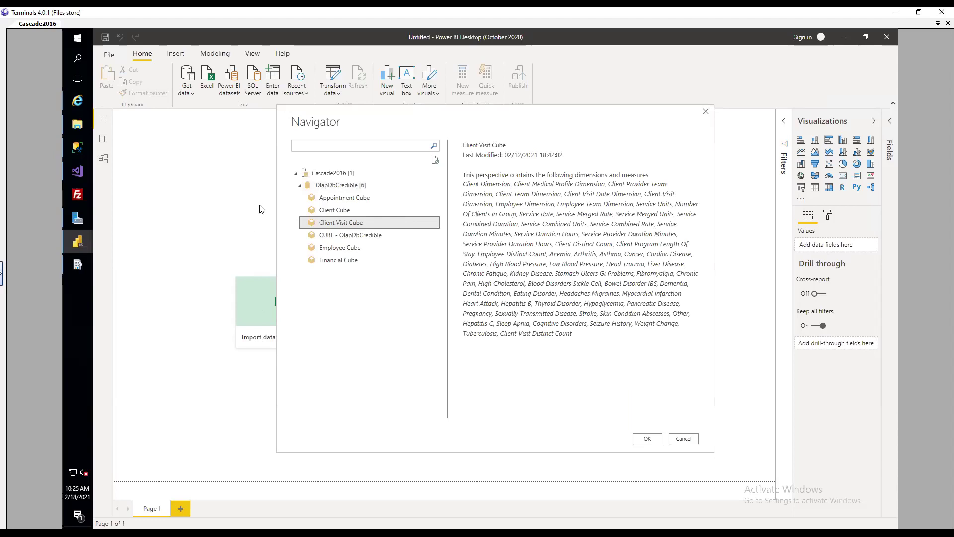
{"action": "left_click", "coordinate": [645, 440]}
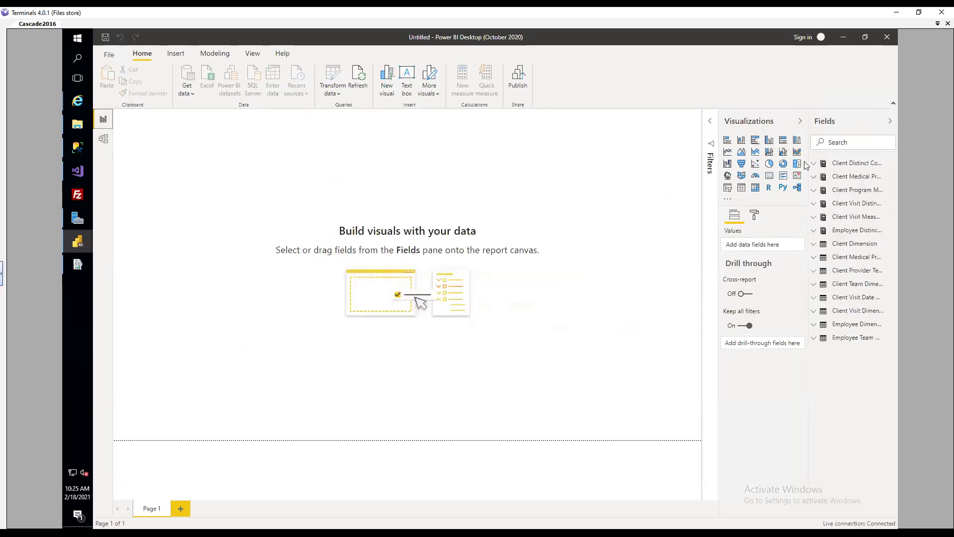
- Widen the field list and examine the client distinct count, medical profile and program measure groups
{"action": "left_click", "coordinate": [806, 125]}
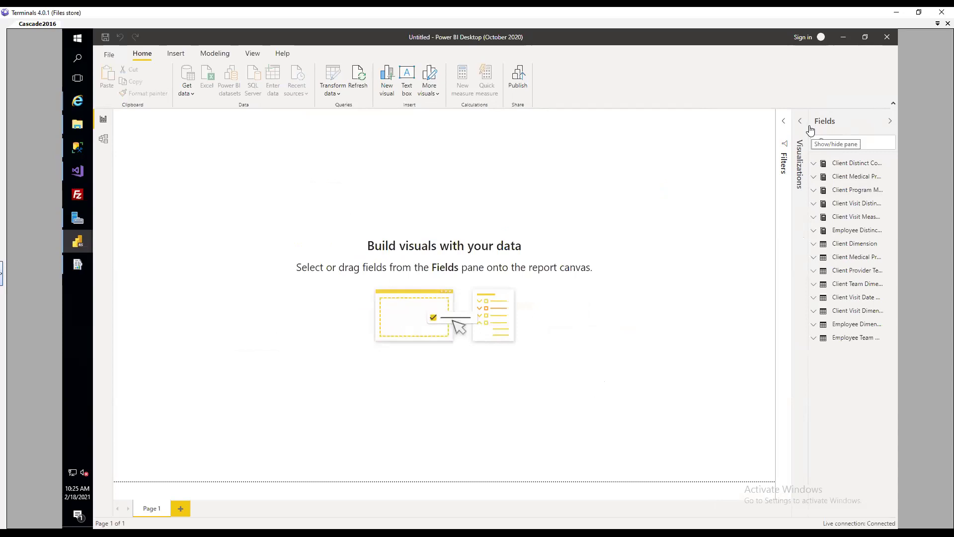
{"action": "left_click_drag", "start_coordinate": [807, 125], "coordinate": [742, 142]}
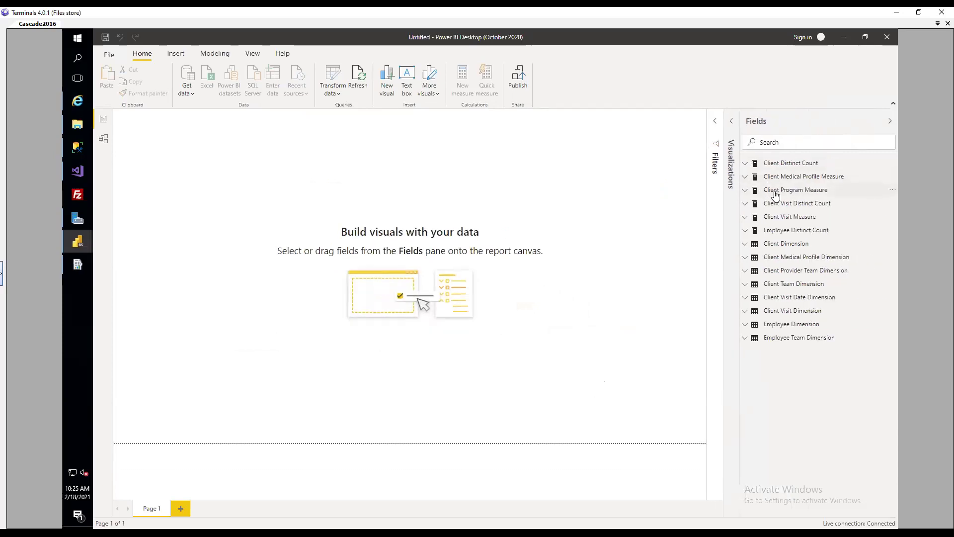
{"action": "left_click", "coordinate": [749, 165]}
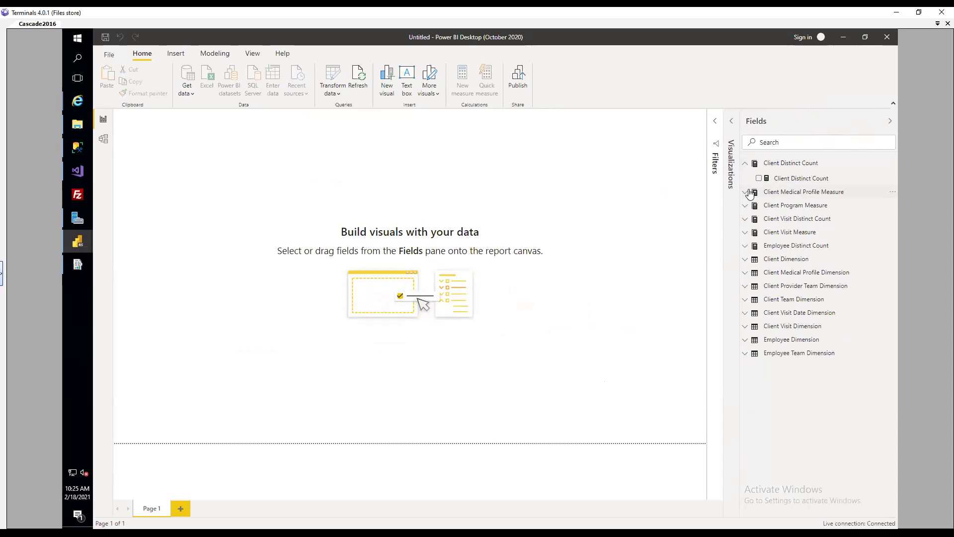
{"action": "left_click", "coordinate": [748, 193]}
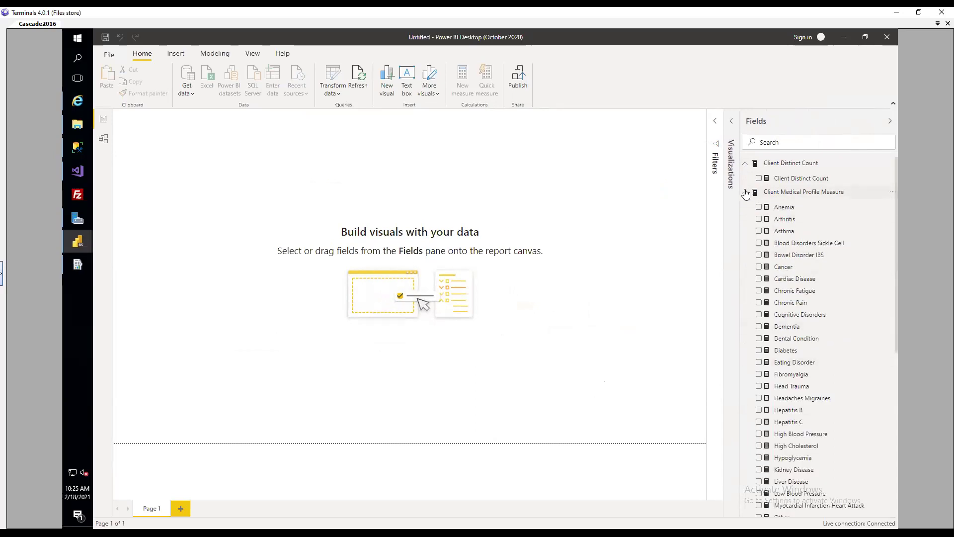
{"action": "left_click", "coordinate": [746, 194]}
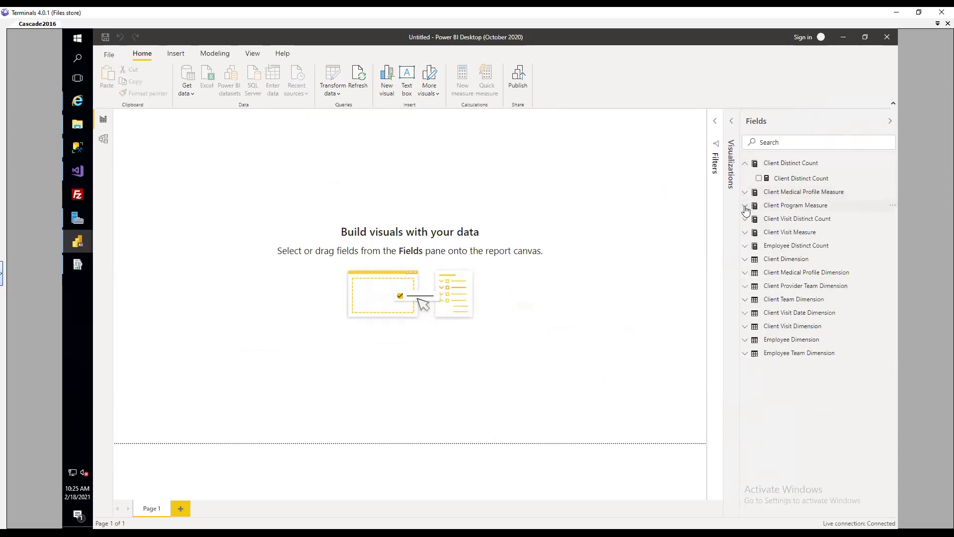
{"action": "left_click", "coordinate": [746, 207]}
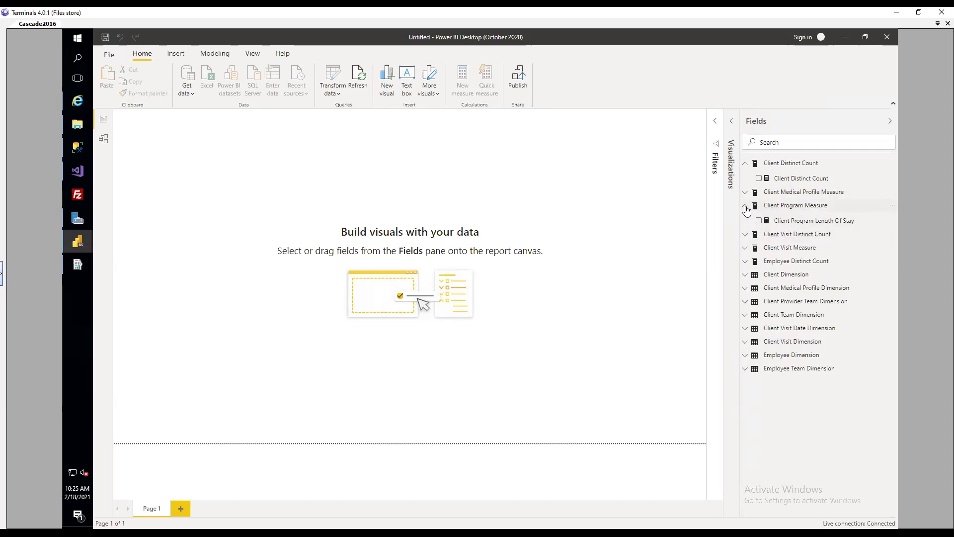
- Examine the measures in Client Visit Measure and Employee Distinct Count, and collapse the opened measure groups
{"action": "left_click", "coordinate": [746, 248]}
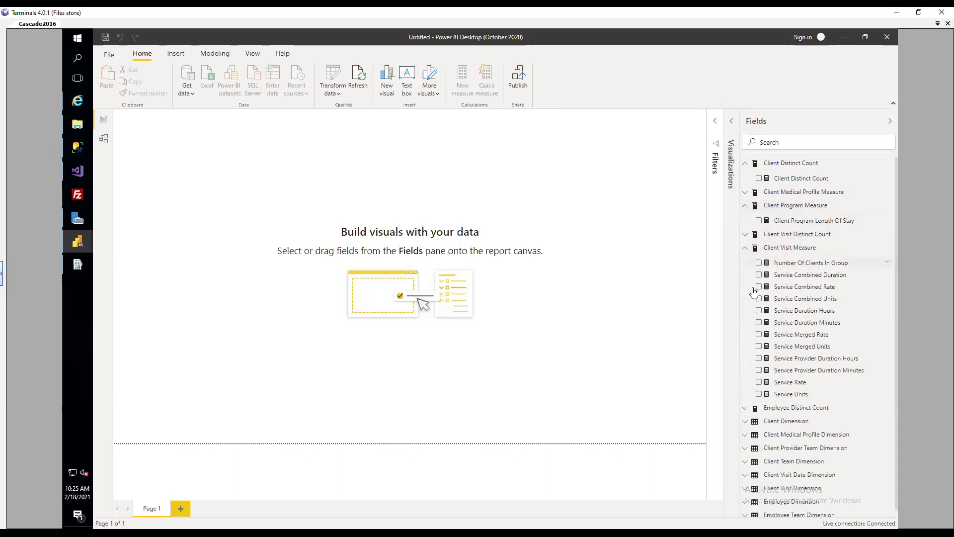
{"action": "left_click", "coordinate": [745, 248]}
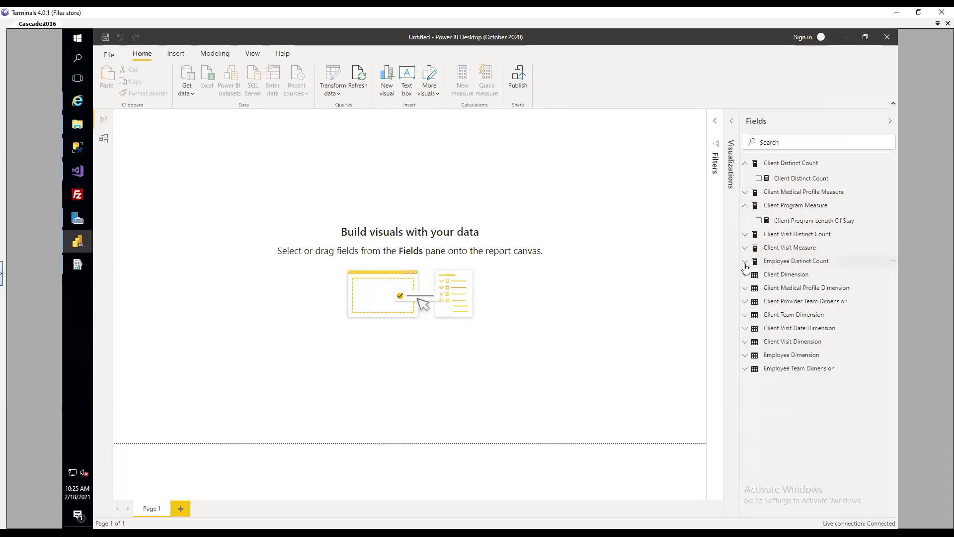
{"action": "left_click", "coordinate": [745, 263]}
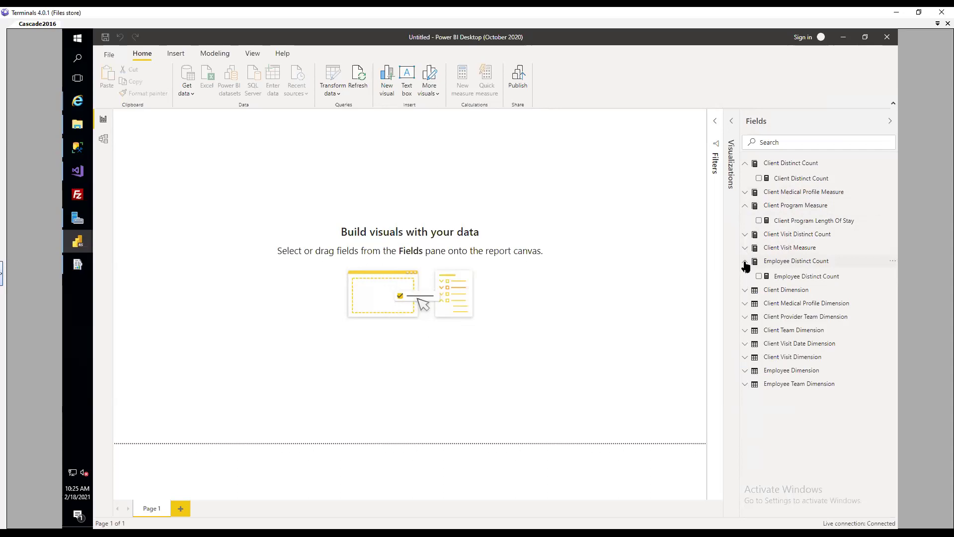
{"action": "left_click", "coordinate": [745, 262]}
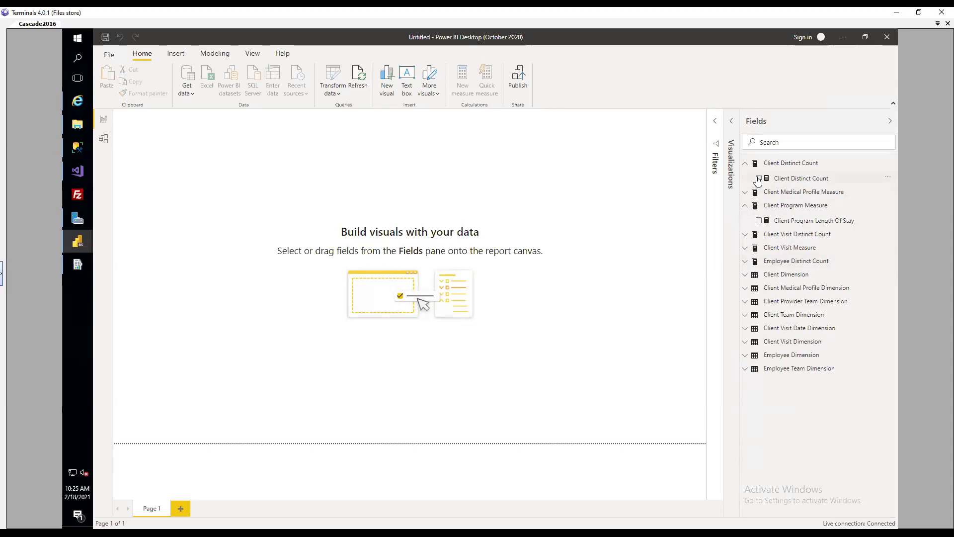
{"action": "left_click", "coordinate": [747, 165]}
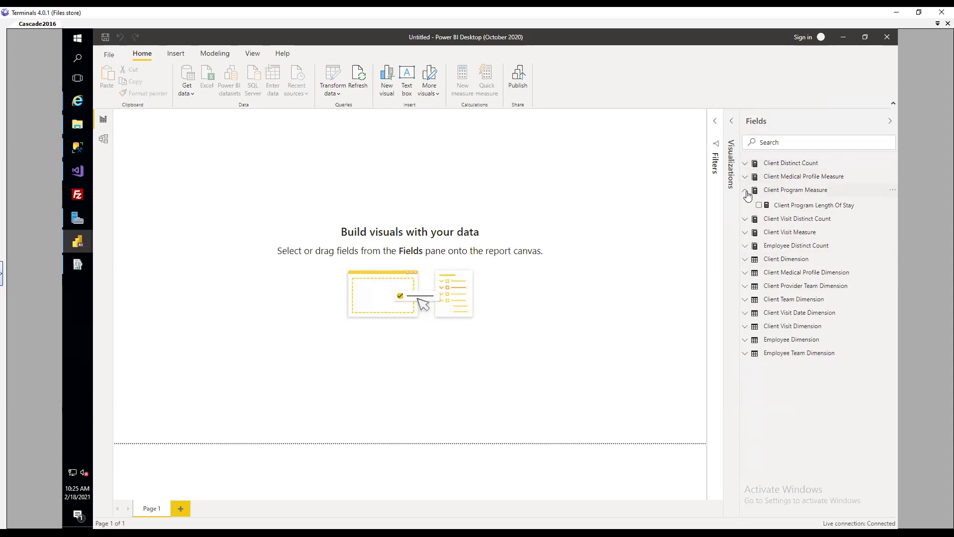
{"action": "left_click", "coordinate": [747, 192]}
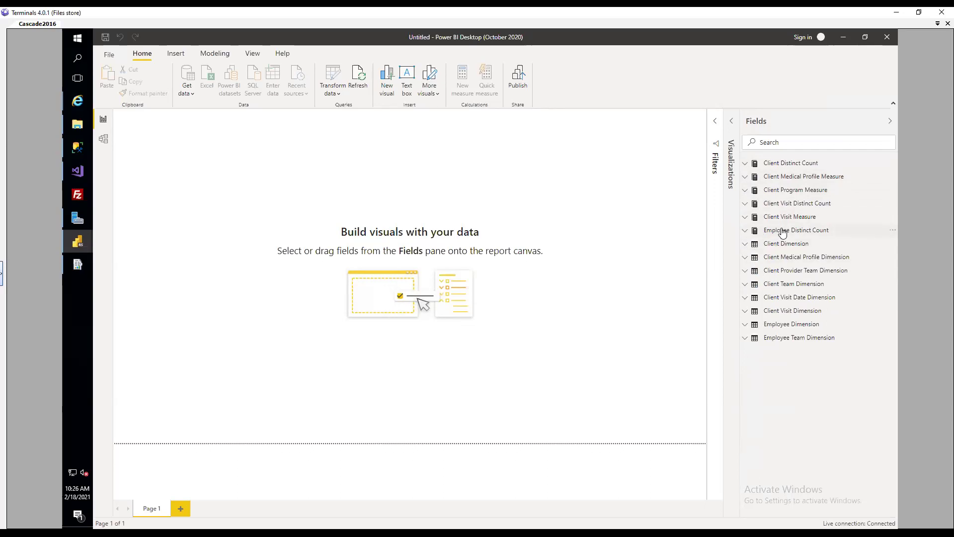
{"action": "left_click", "coordinate": [845, 232]}
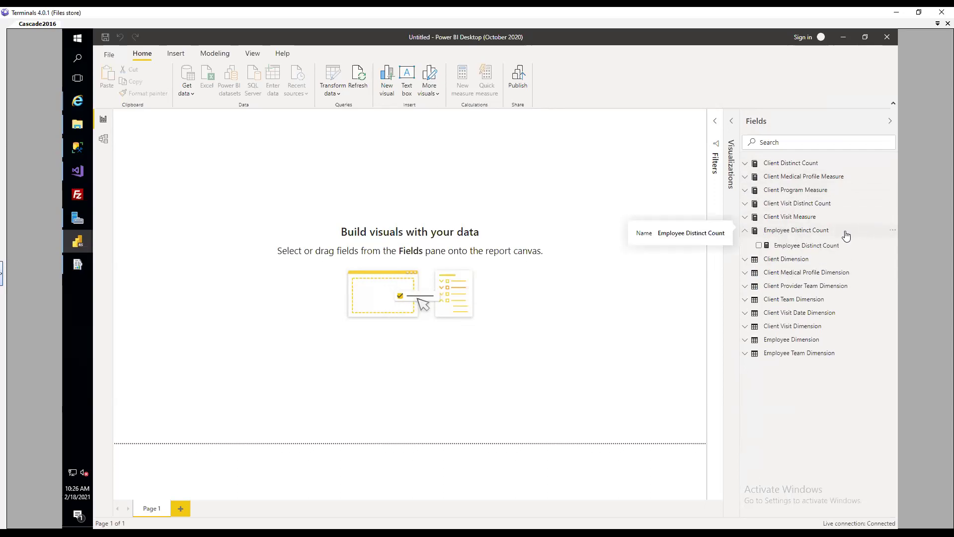
{"action": "left_click", "coordinate": [846, 234]}
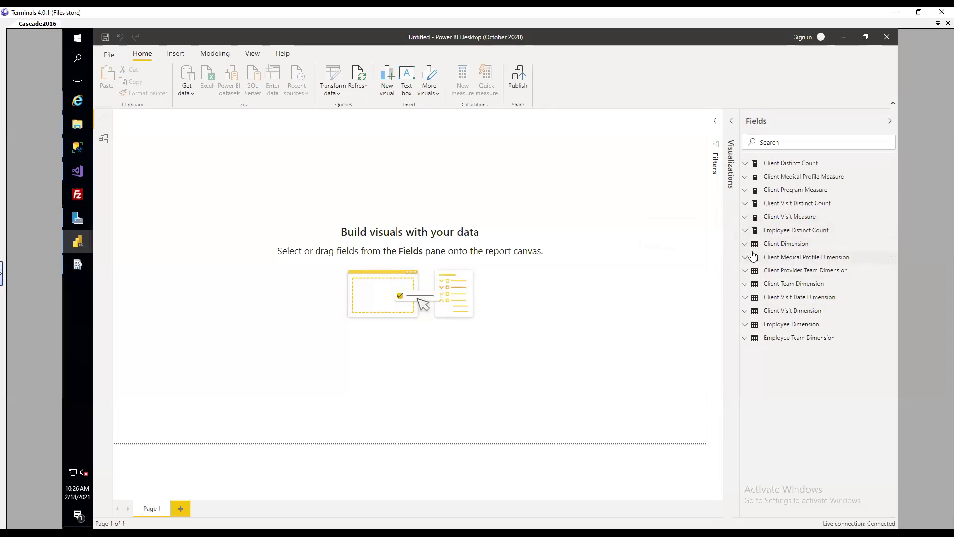
- Expand Client Visit Distinct Count, Client Visit Measure and Client Visit Date Dimension to examine their fields
{"action": "left_click", "coordinate": [748, 204]}
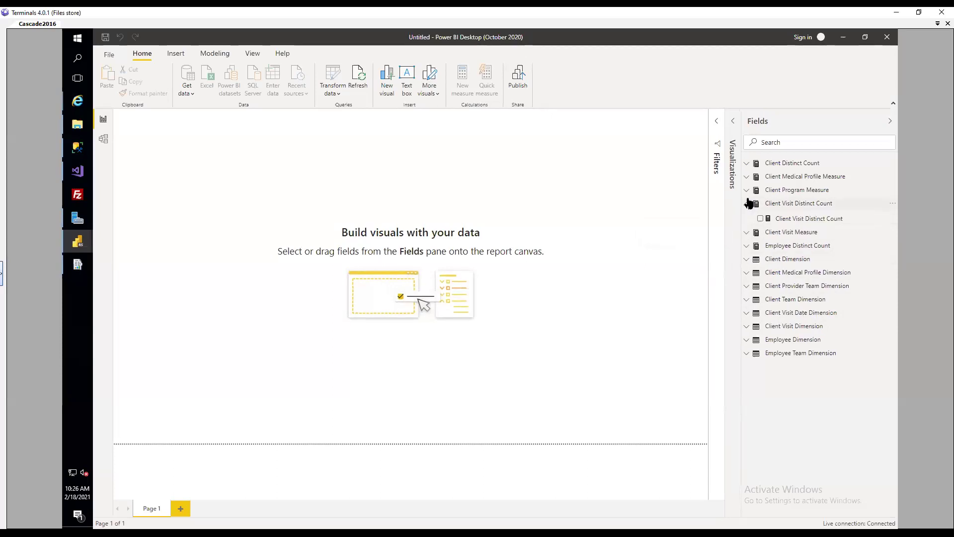
{"action": "left_click", "coordinate": [748, 233]}
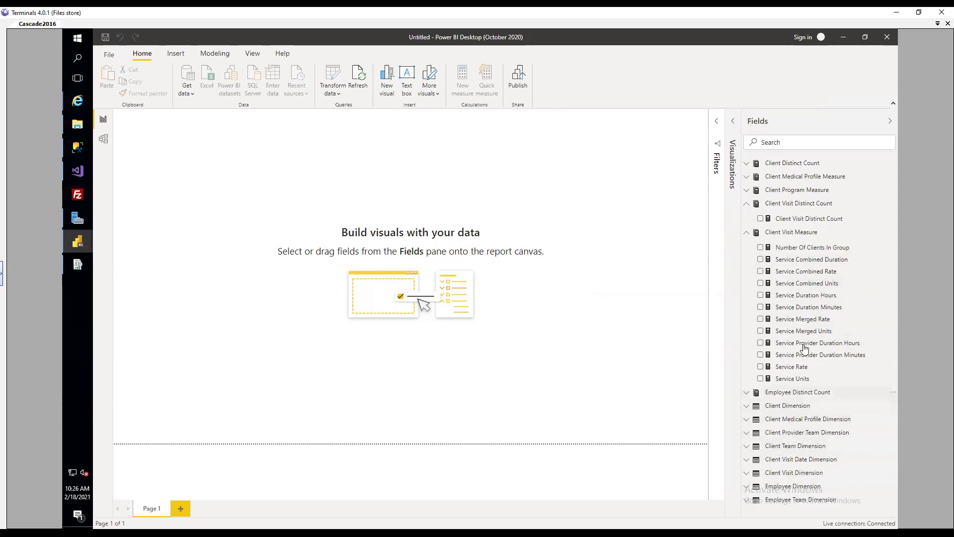
{"action": "left_click", "coordinate": [748, 462]}
{"action": "scroll", "coordinate": [819, 390], "scroll_direction": "down", "scroll_amount": 3}
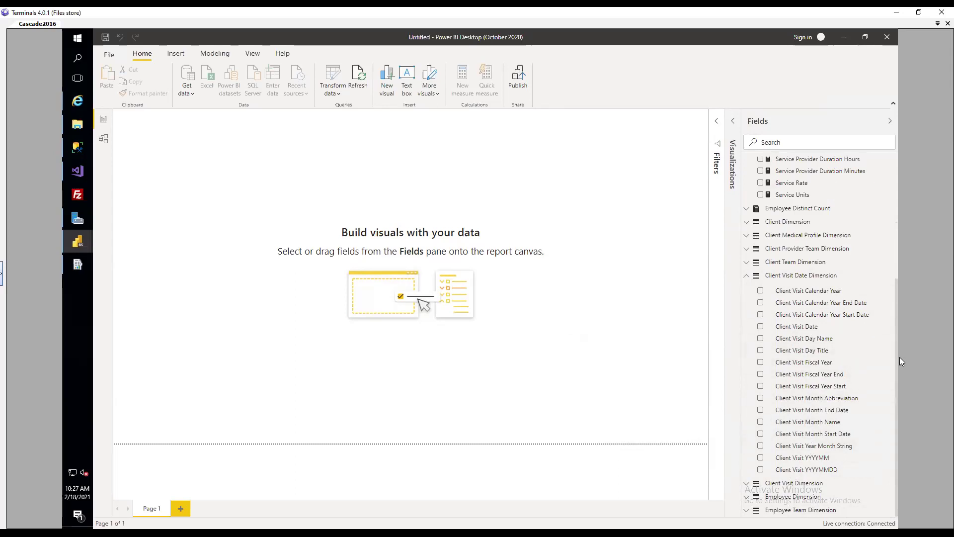
{"action": "left_click_drag", "start_coordinate": [896, 353], "coordinate": [910, 209]}
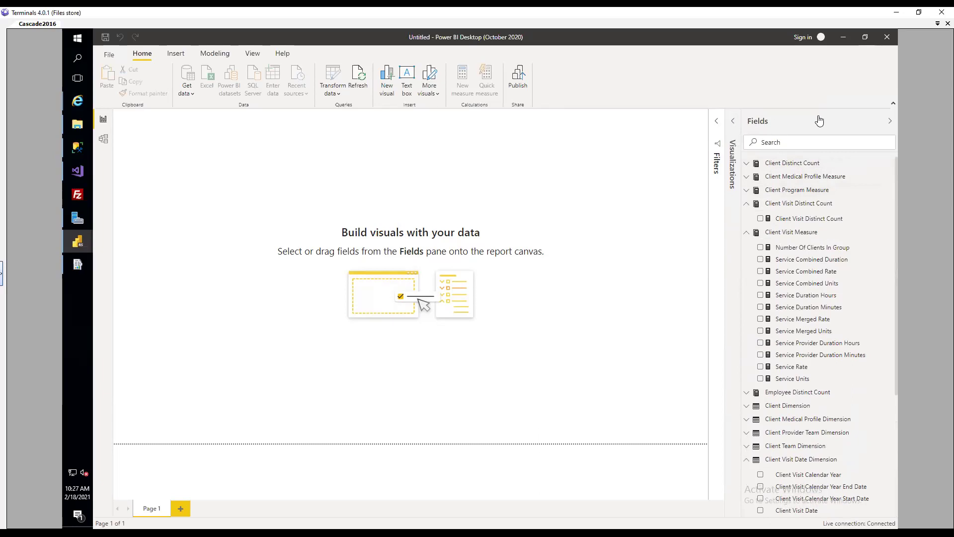
- Add an empty line chart in the page's upper-left corner, enlarge it and shift it slightly to the right
{"action": "left_click", "coordinate": [734, 121]}
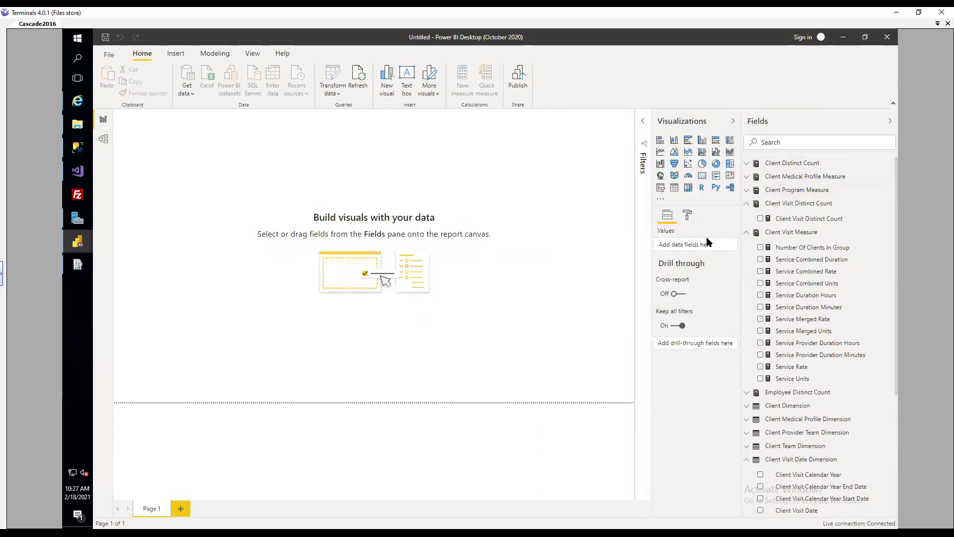
{"action": "left_click", "coordinate": [660, 153]}
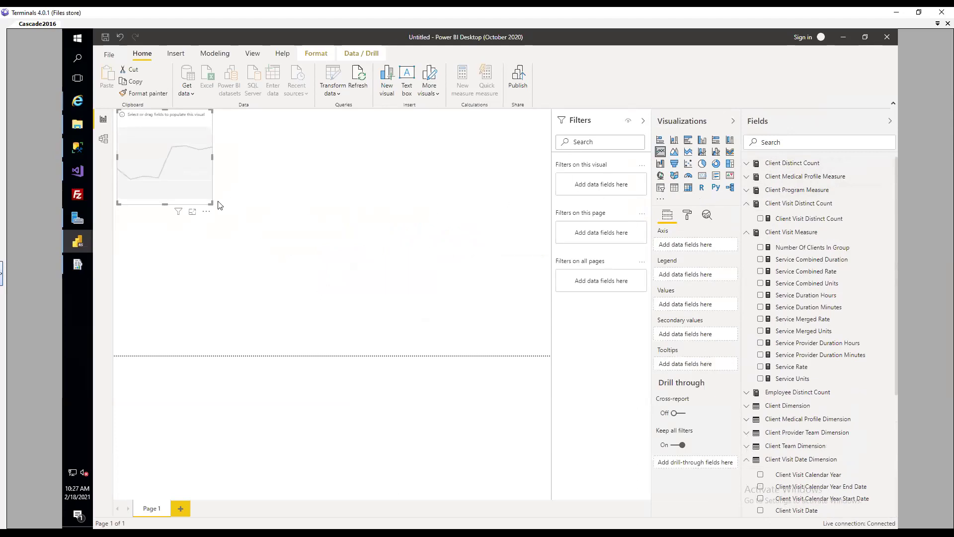
{"action": "left_click_drag", "start_coordinate": [211, 204], "coordinate": [303, 241]}
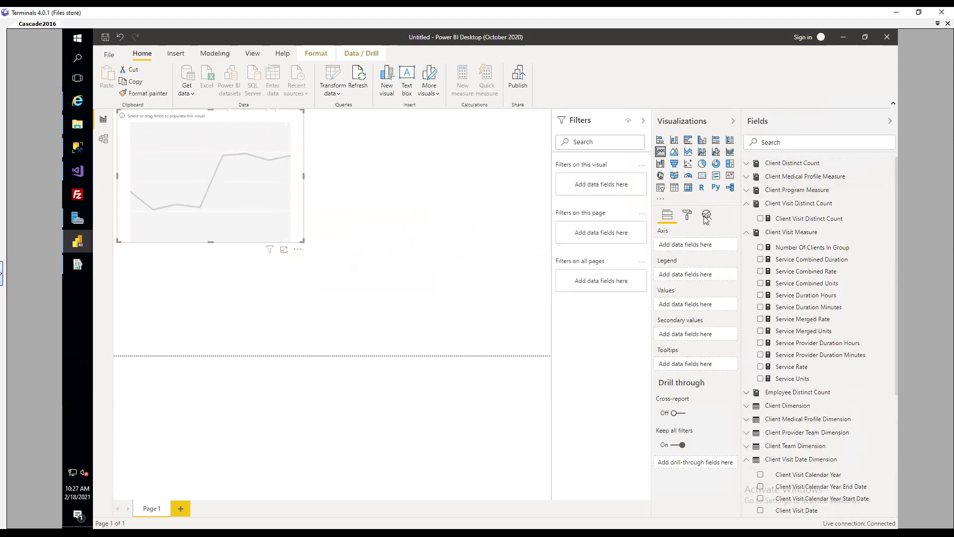
{"action": "left_click", "coordinate": [375, 204]}
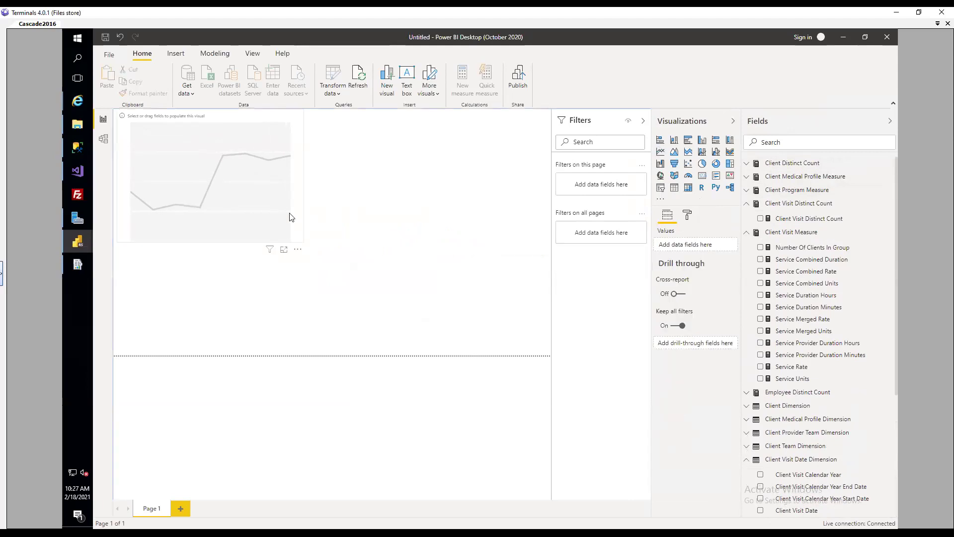
{"action": "left_click_drag", "start_coordinate": [287, 220], "coordinate": [291, 220]}
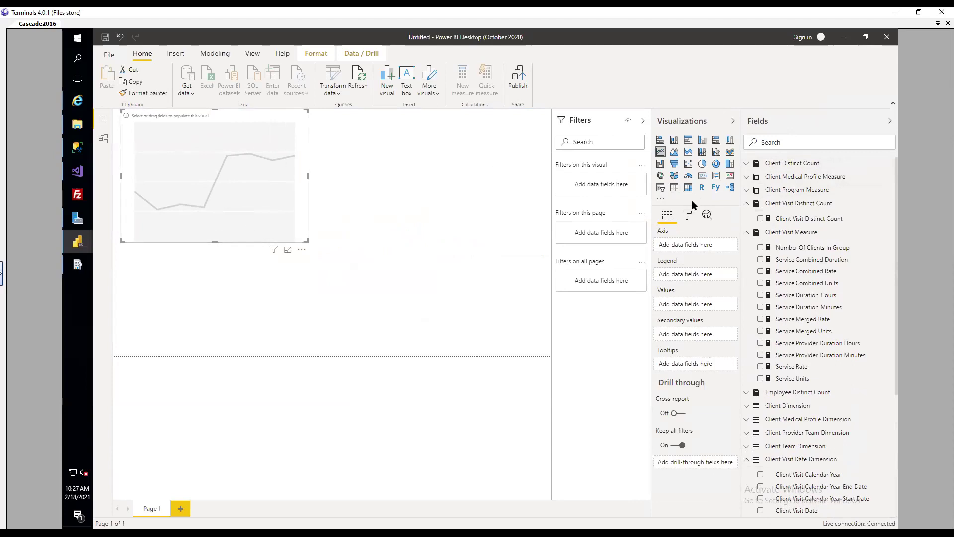
- Preview the visual as an area chart and as a gauge, and return it to a line chart
{"action": "left_click", "coordinate": [675, 152]}
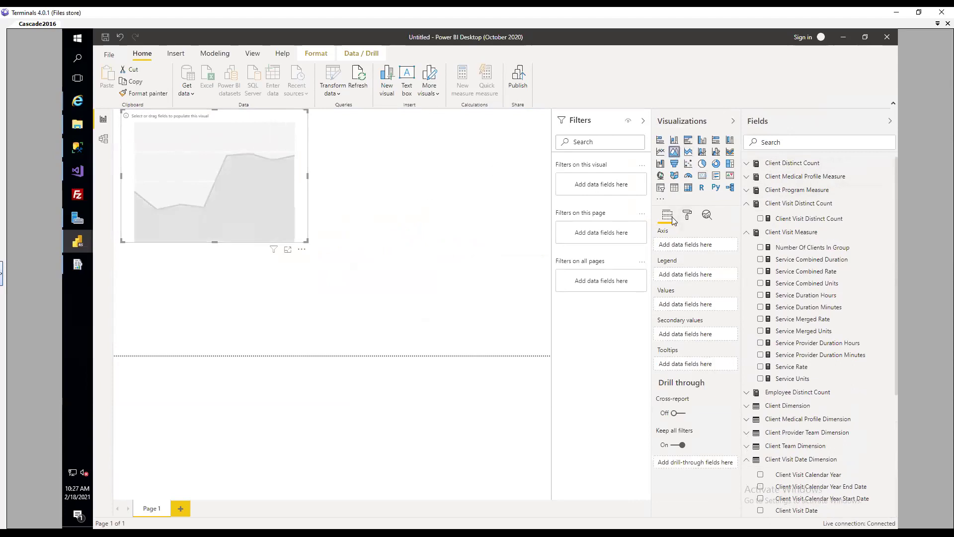
{"action": "left_click", "coordinate": [688, 176]}
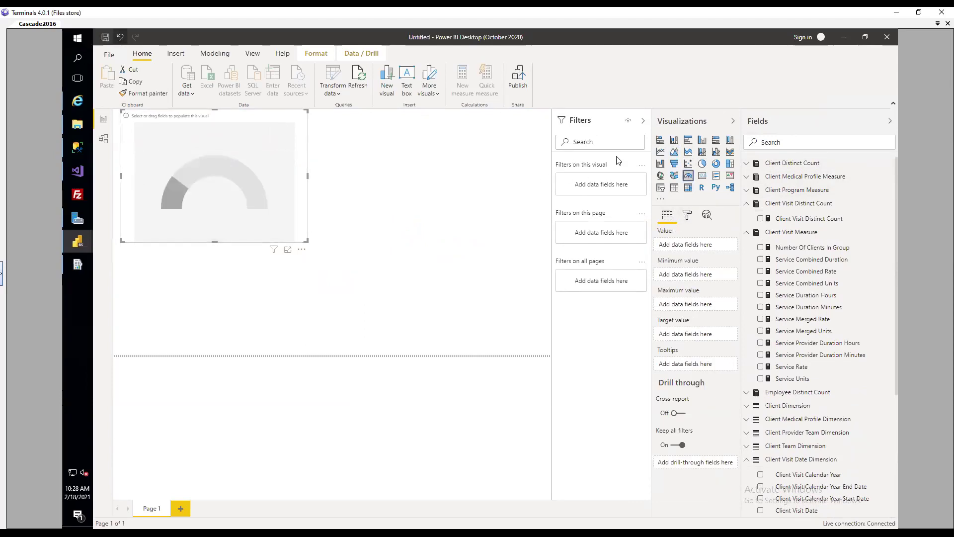
{"action": "left_click", "coordinate": [661, 152]}
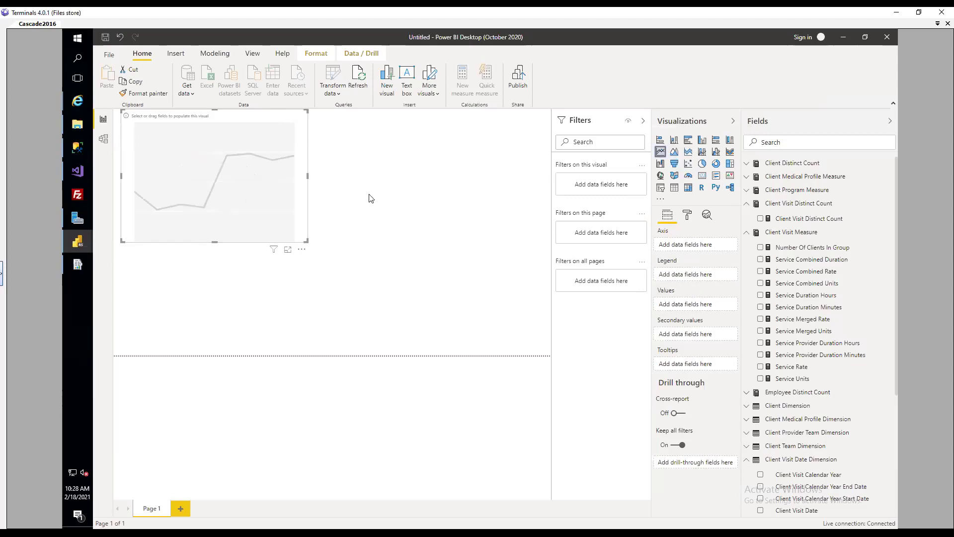
- Add a second empty line chart to the right of the first one, with its lower edge aligned to it
{"action": "left_click", "coordinate": [425, 209]}
{"action": "left_click", "coordinate": [661, 151]}
{"action": "left_click_drag", "start_coordinate": [239, 293], "coordinate": [418, 172]}
{"action": "left_click_drag", "start_coordinate": [437, 205], "coordinate": [437, 205]}
{"action": "left_click_drag", "start_coordinate": [486, 230], "coordinate": [483, 243]}
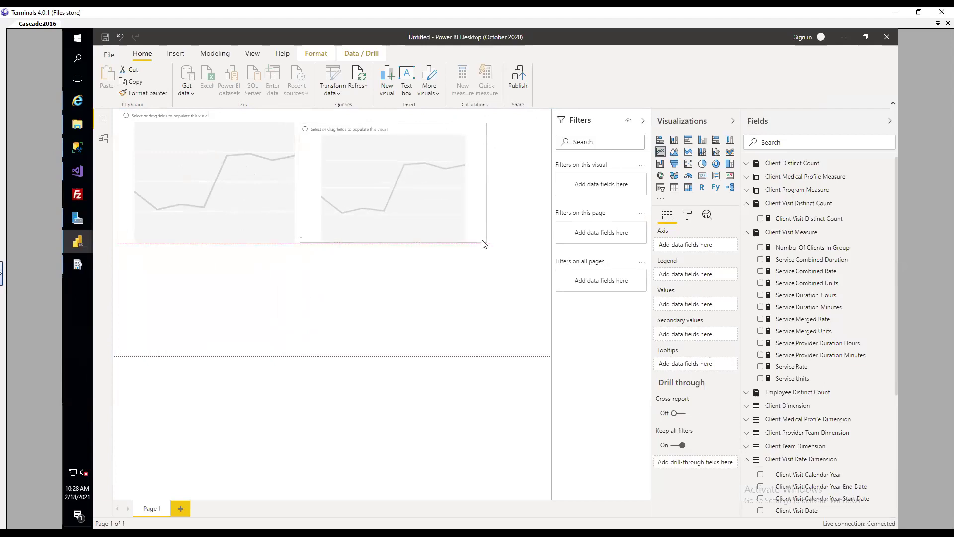
{"action": "left_click", "coordinate": [412, 309]}
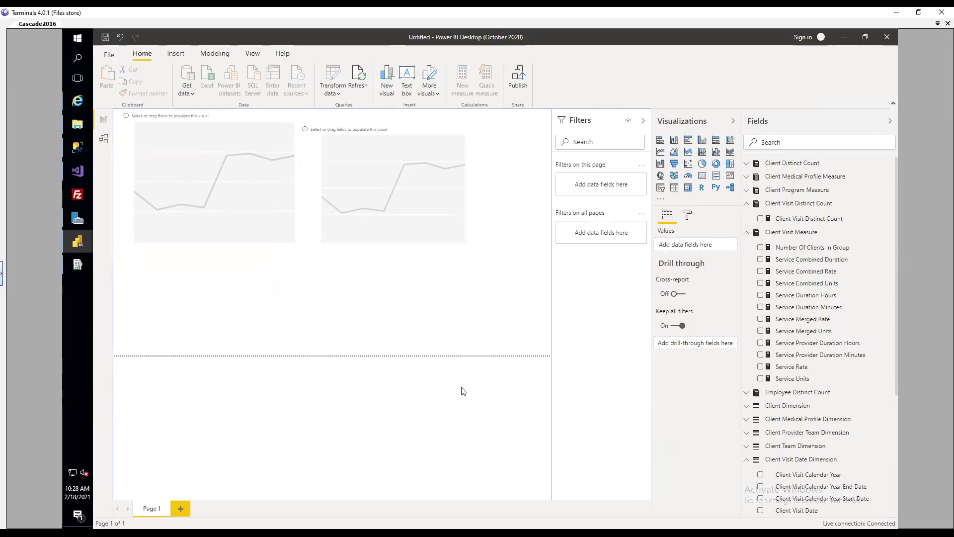
- Add a slicer on Client Visit Fiscal Year below the first line chart and lower its end year to 2019
{"action": "left_click", "coordinate": [660, 188]}
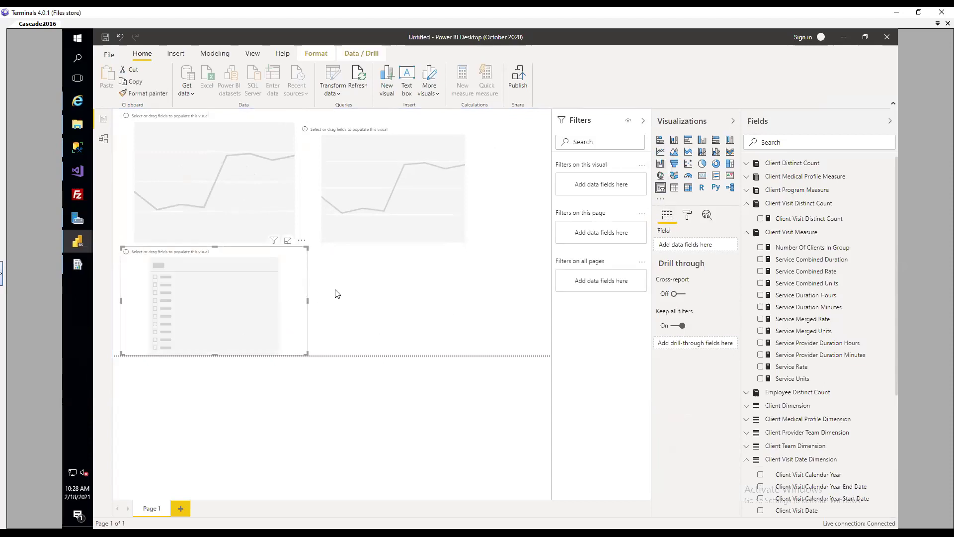
{"action": "left_click", "coordinate": [380, 296]}
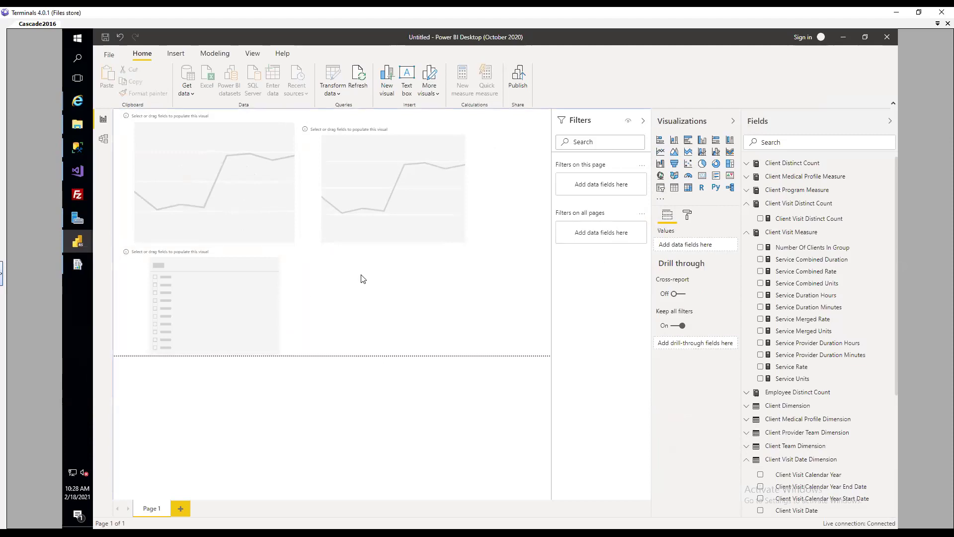
{"action": "left_click", "coordinate": [247, 312]}
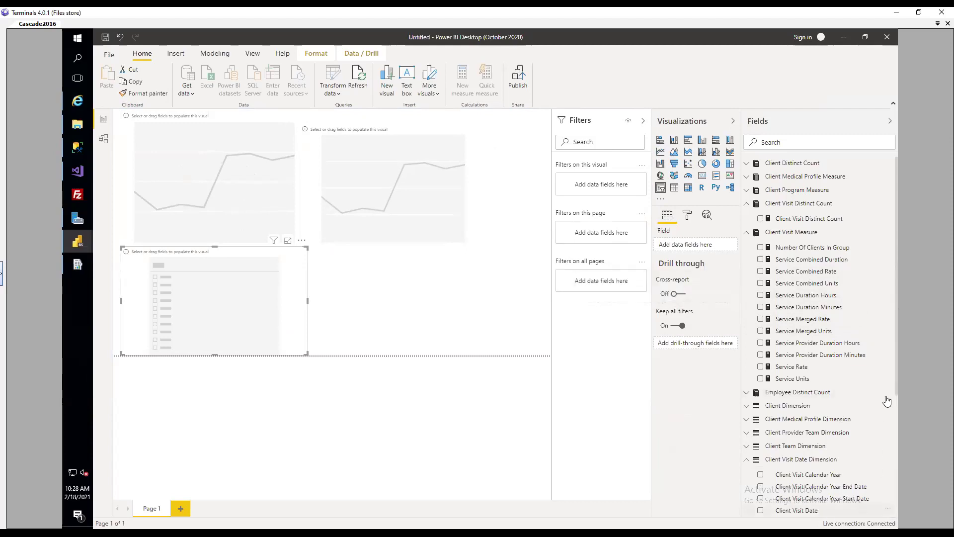
{"action": "scroll", "coordinate": [845, 328], "scroll_direction": "down", "scroll_amount": 2}
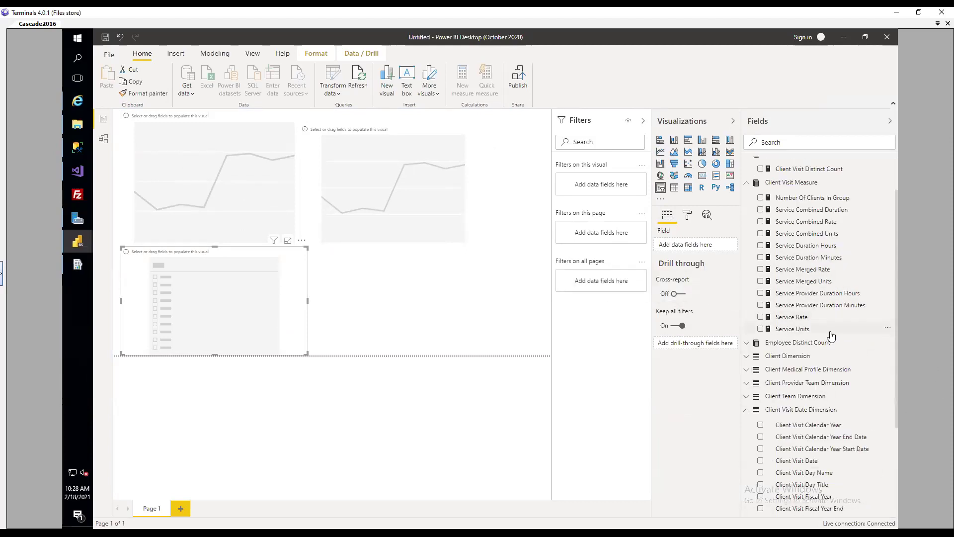
{"action": "scroll", "coordinate": [820, 408], "scroll_direction": "down", "scroll_amount": 4}
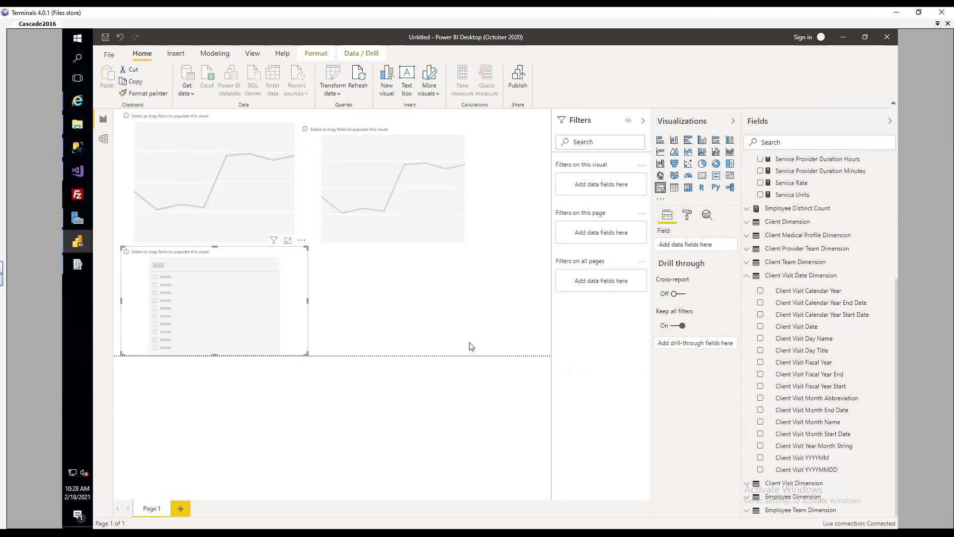
{"action": "left_click", "coordinate": [772, 373]}
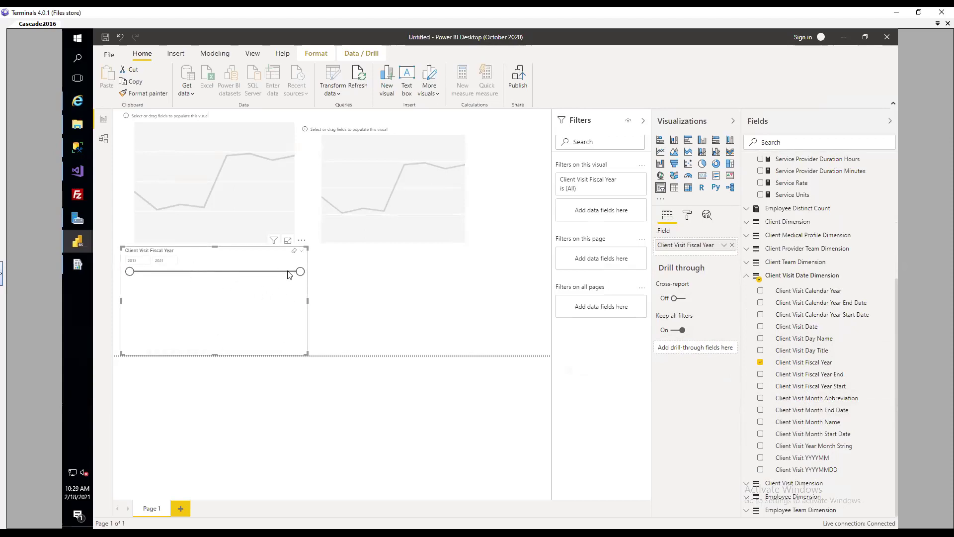
{"action": "left_click_drag", "start_coordinate": [300, 272], "coordinate": [213, 281]}
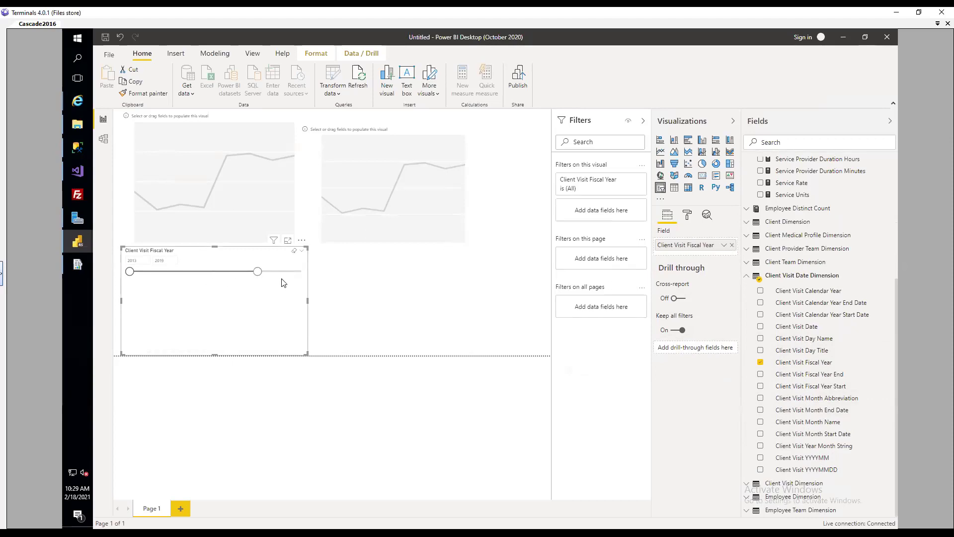
- Change the fiscal year slicer to a dropdown and shrink its height so it sits along the page's lower edge
{"action": "left_click", "coordinate": [301, 255]}
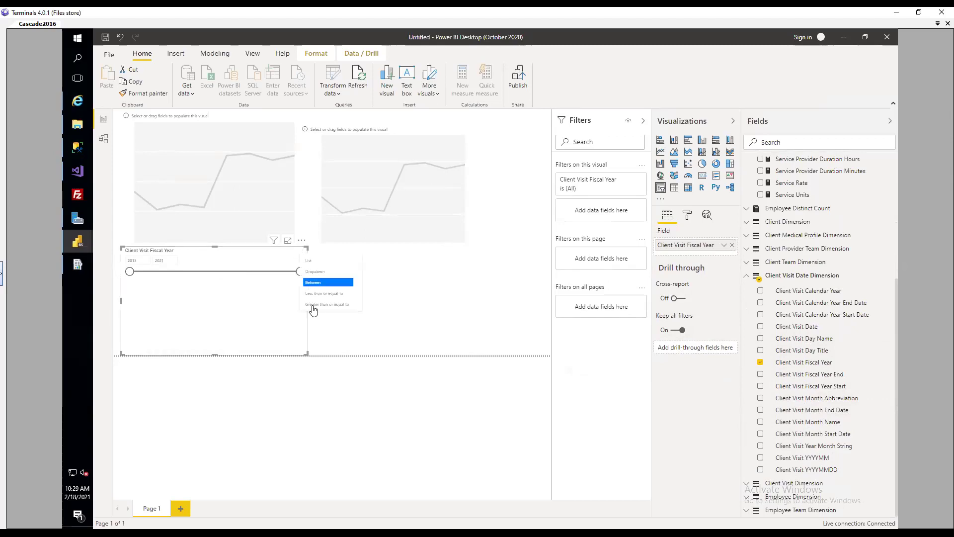
{"action": "left_click", "coordinate": [343, 271]}
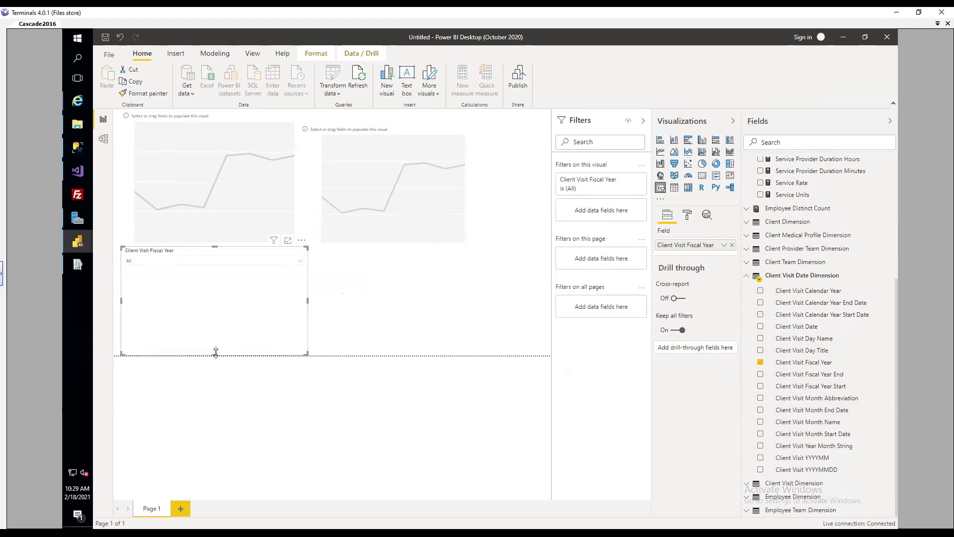
{"action": "left_click_drag", "start_coordinate": [216, 351], "coordinate": [235, 342]}
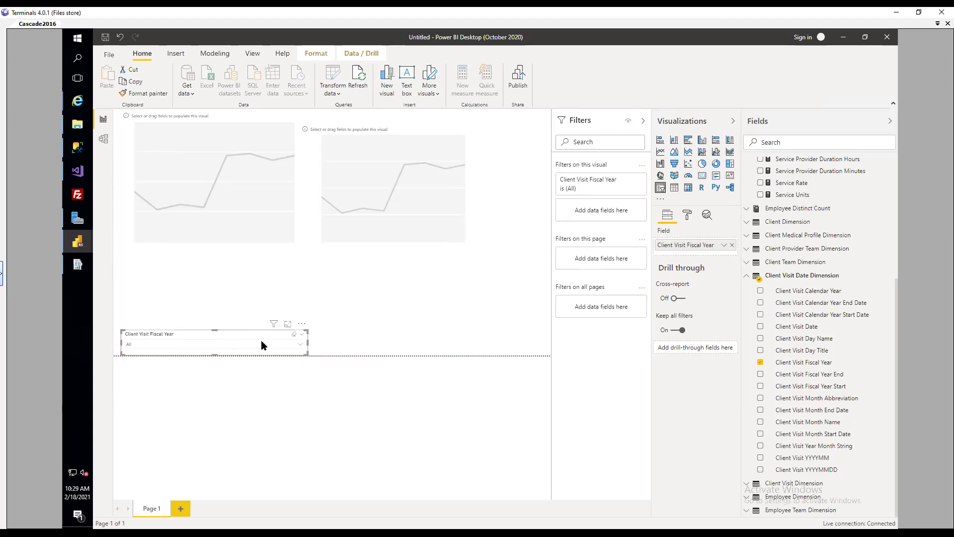
{"action": "left_click", "coordinate": [382, 315]}
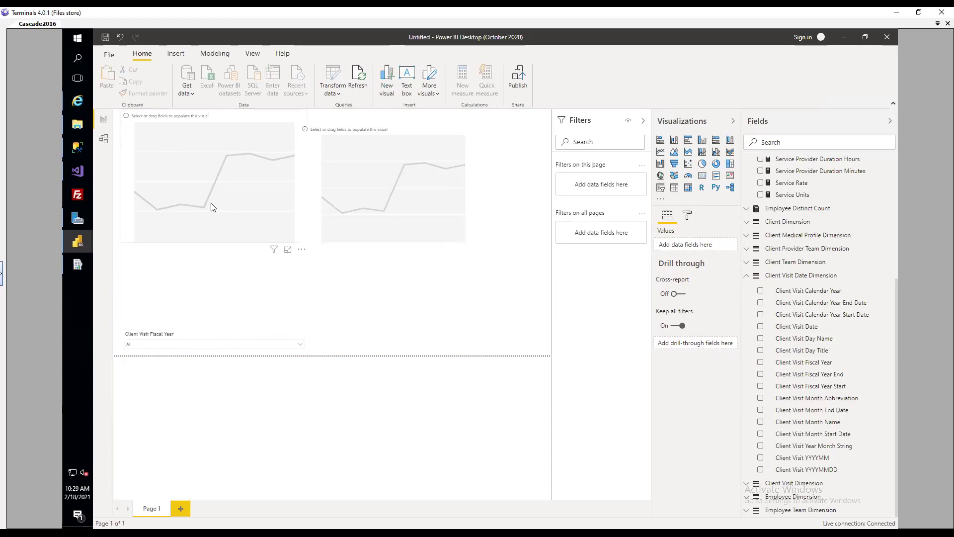
- Shift the first line chart slightly left and enlarge the second one up to the page's upper edge and slightly wider
{"action": "left_click", "coordinate": [217, 212]}
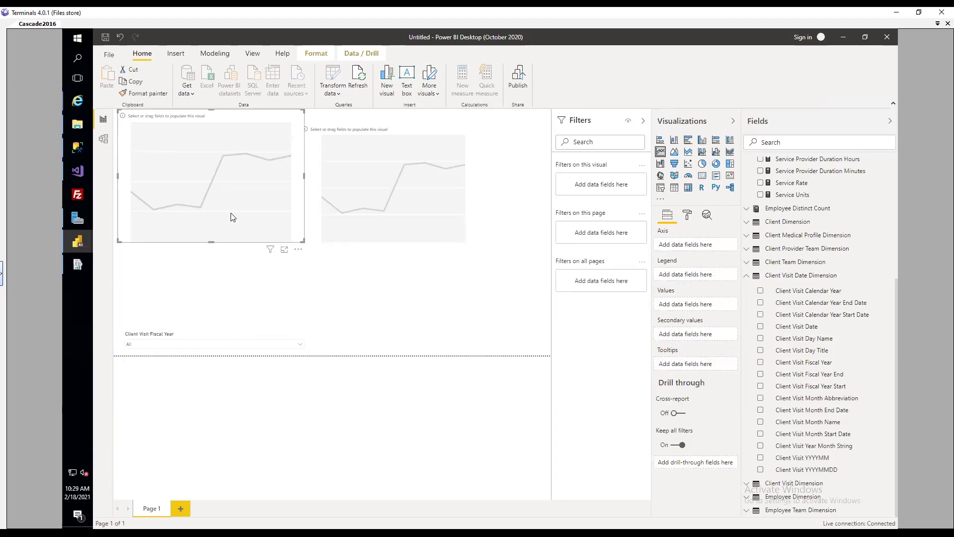
{"action": "left_click", "coordinate": [405, 202]}
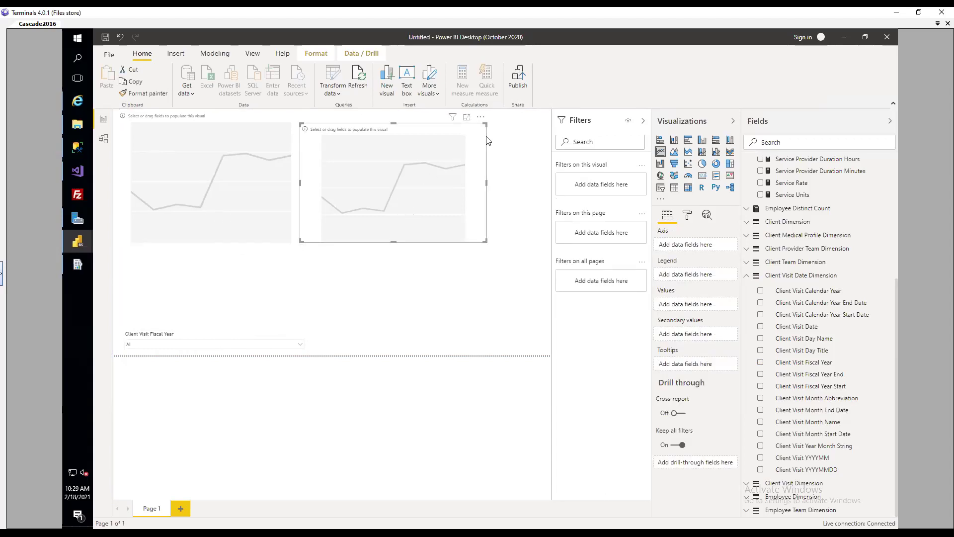
{"action": "left_click_drag", "start_coordinate": [486, 124], "coordinate": [495, 110]}
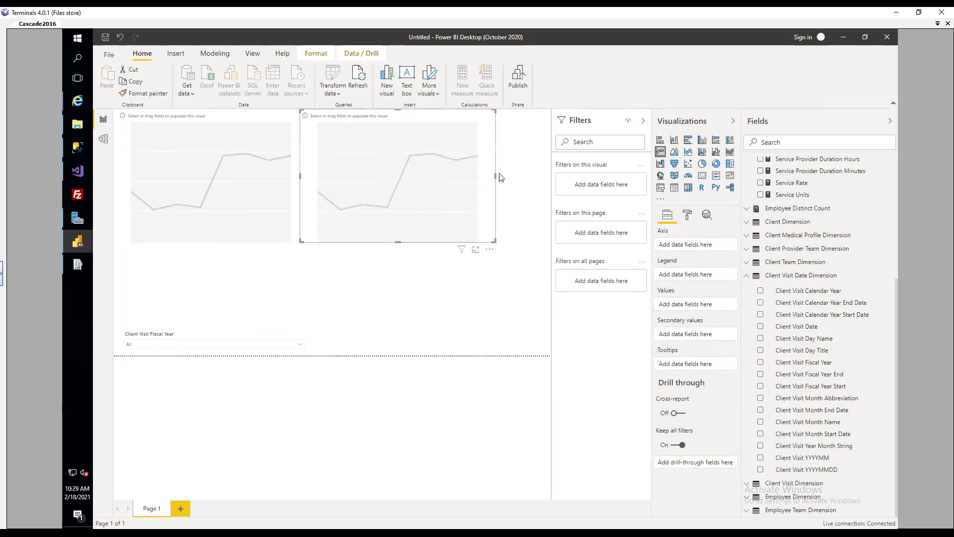
- Filter the page to fiscal year 2020 with the Client Visit Fiscal Year slicer
{"action": "left_click", "coordinate": [521, 239]}
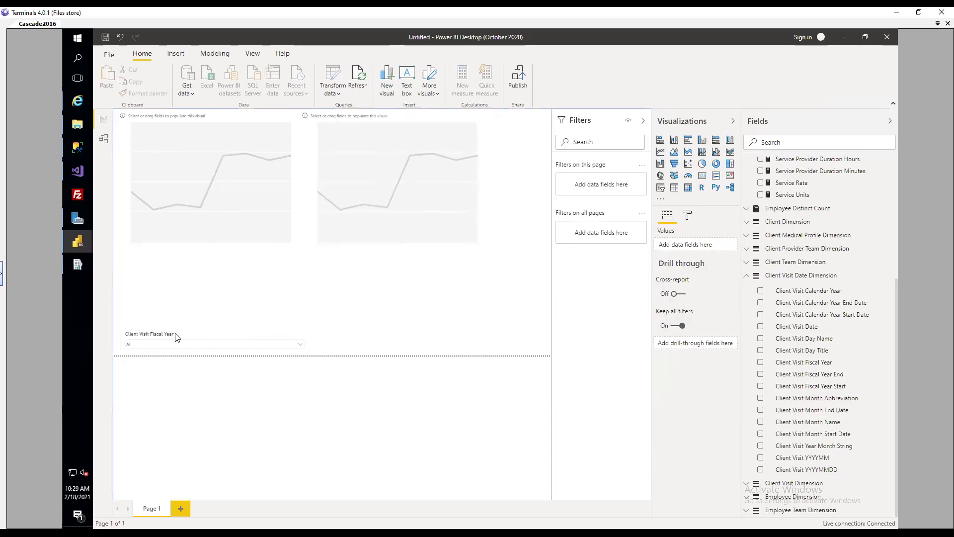
{"action": "left_click", "coordinate": [300, 347]}
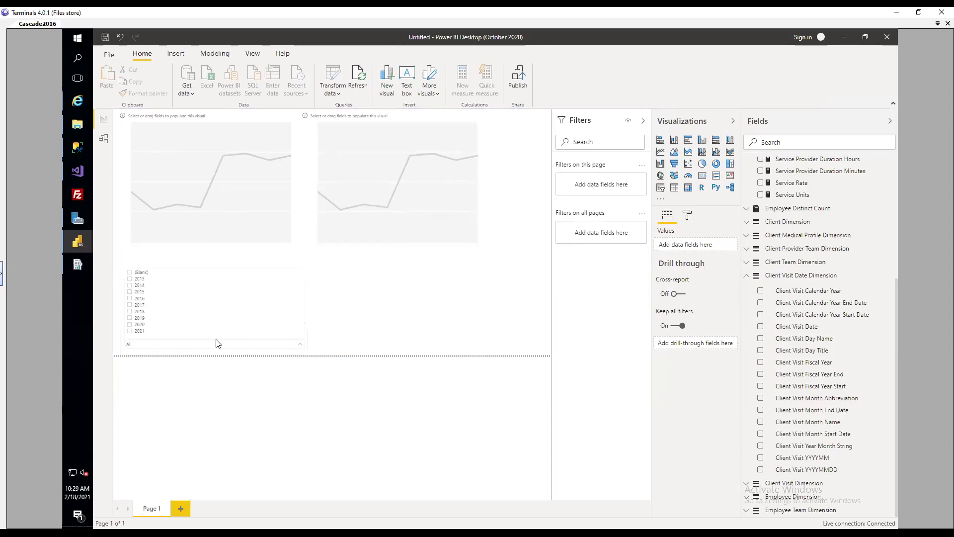
{"action": "left_click", "coordinate": [130, 325]}
- Plot Client Visit Distinct Count by Client Visit YYYYMM in the first line chart
{"action": "left_click", "coordinate": [286, 216]}
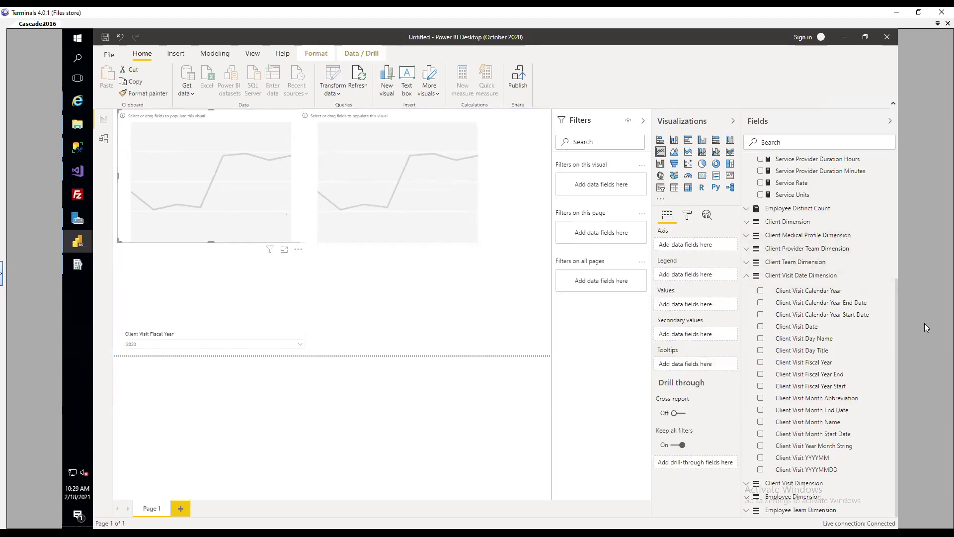
{"action": "left_click_drag", "start_coordinate": [897, 316], "coordinate": [902, 198]}
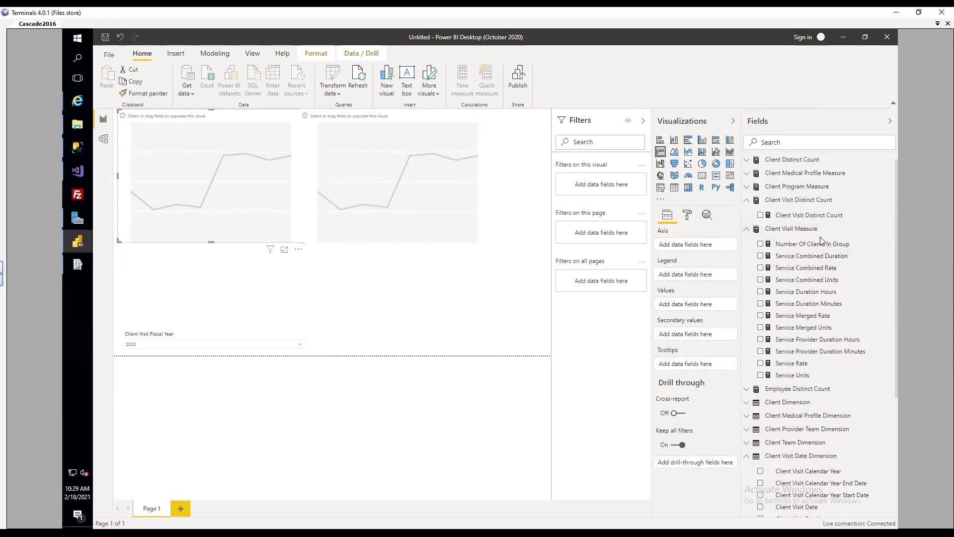
{"action": "scroll", "coordinate": [814, 228], "scroll_direction": "up", "scroll_amount": 1}
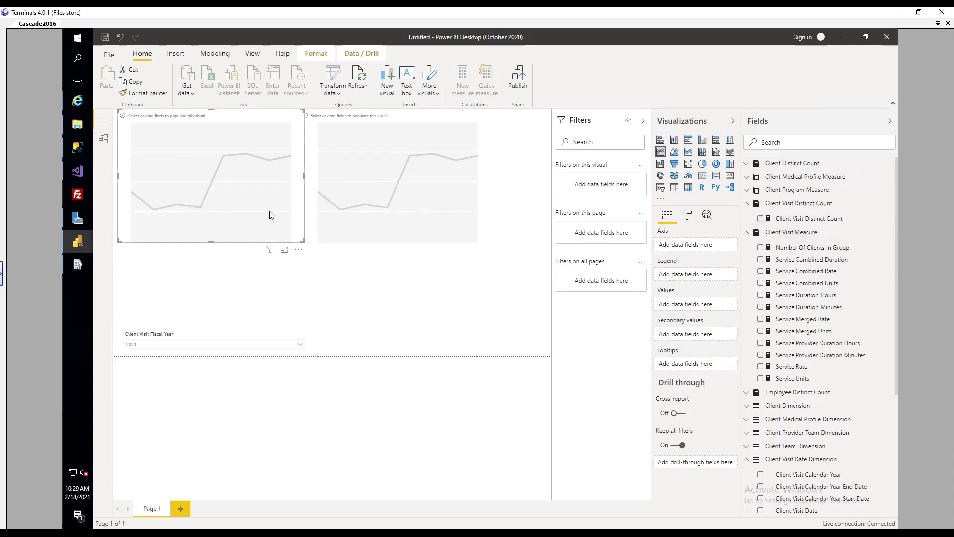
{"action": "left_click", "coordinate": [760, 218]}
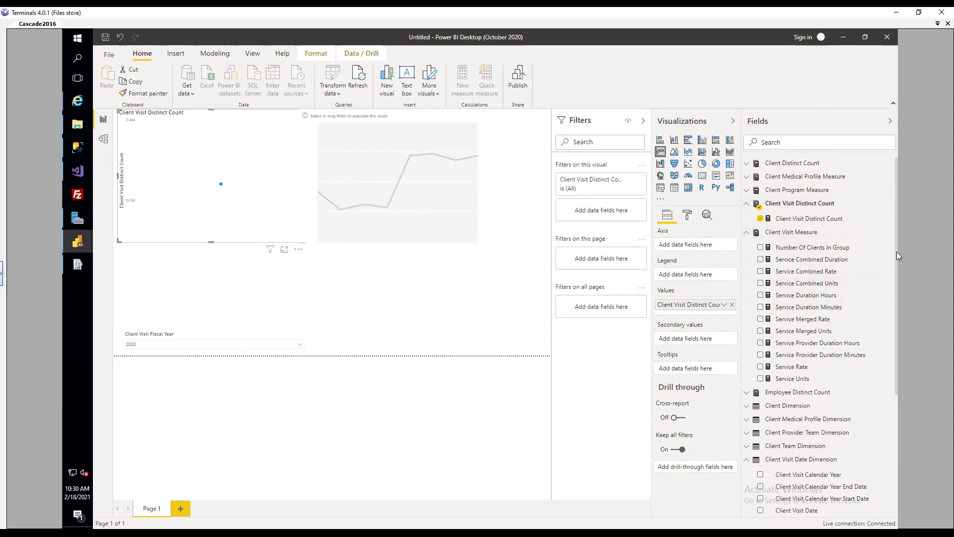
{"action": "left_click_drag", "start_coordinate": [896, 252], "coordinate": [895, 428]}
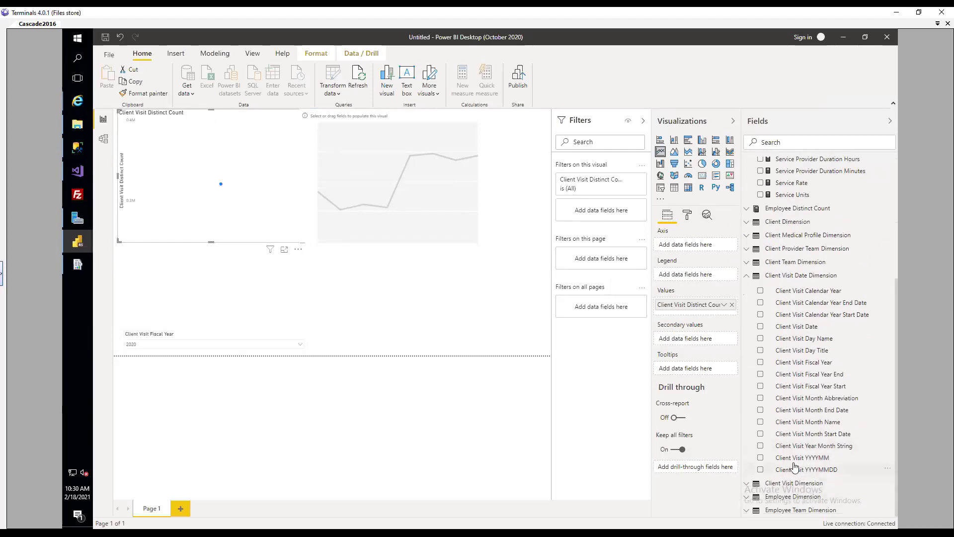
{"action": "left_click", "coordinate": [760, 457]}
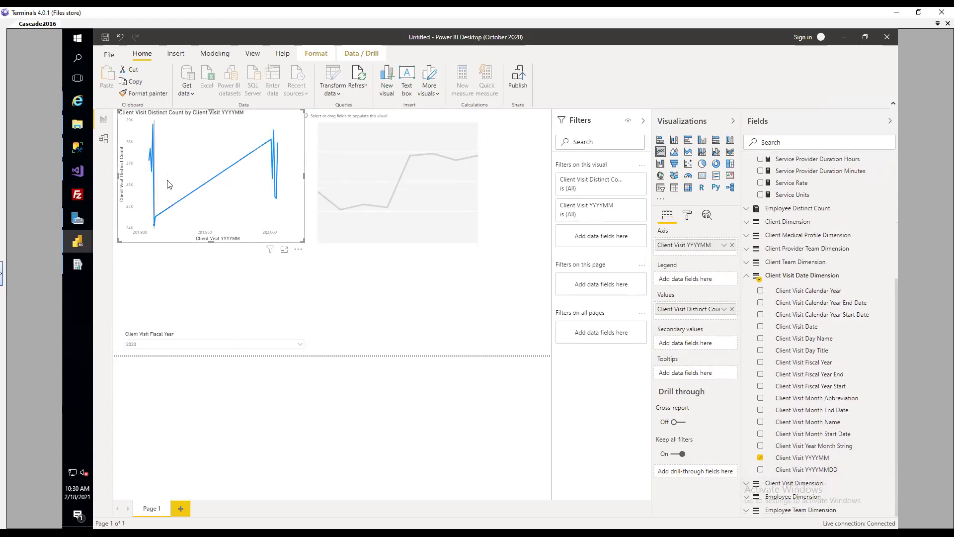
{"action": "mouse_move", "coordinate": [171, 209]}
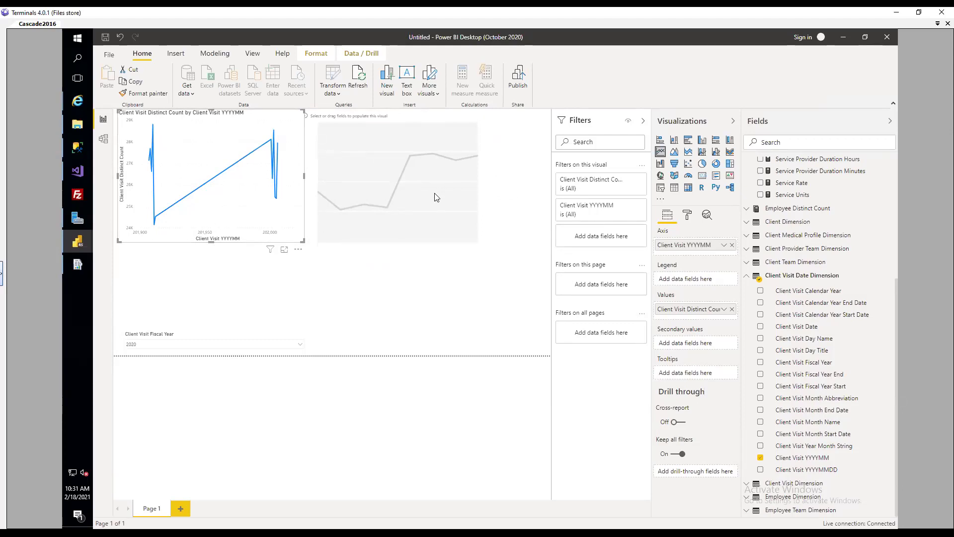
- Test the fiscal year slicer by switching it to 2019 and back to 2020
{"action": "left_click", "coordinate": [264, 280]}
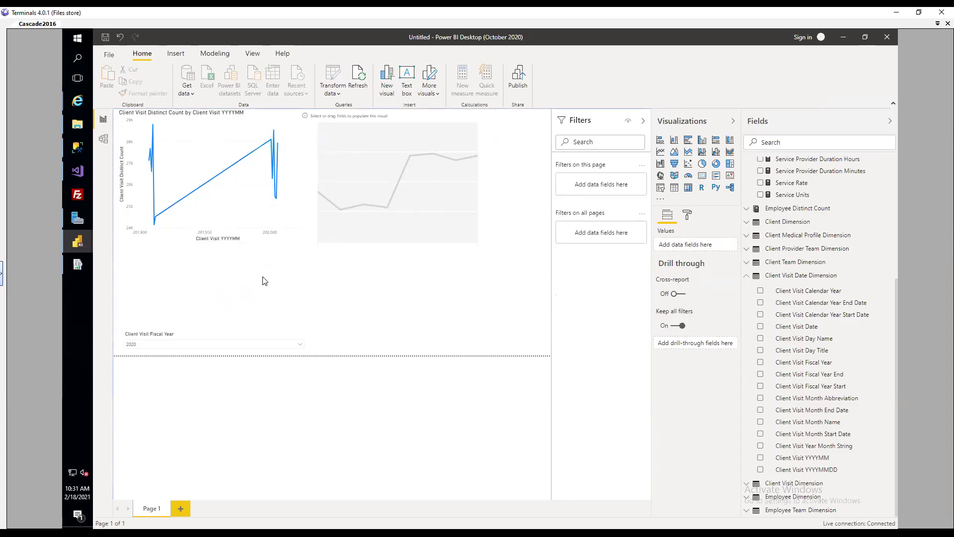
{"action": "left_click", "coordinate": [302, 343]}
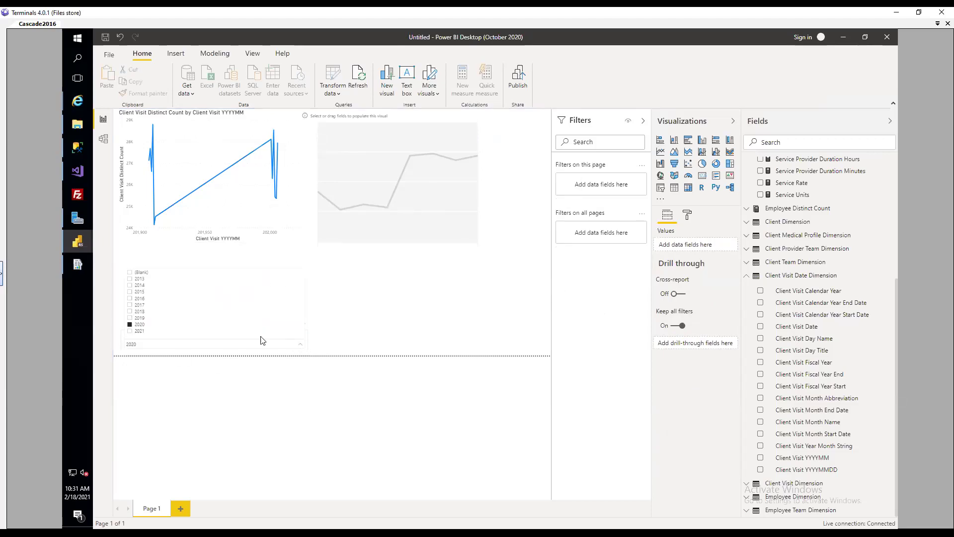
{"action": "left_click", "coordinate": [130, 318]}
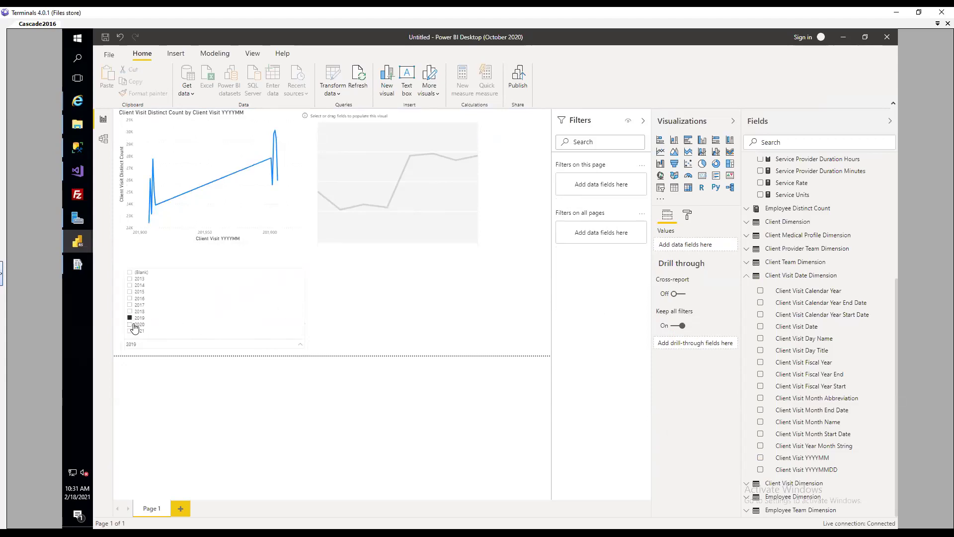
{"action": "left_click", "coordinate": [130, 325]}
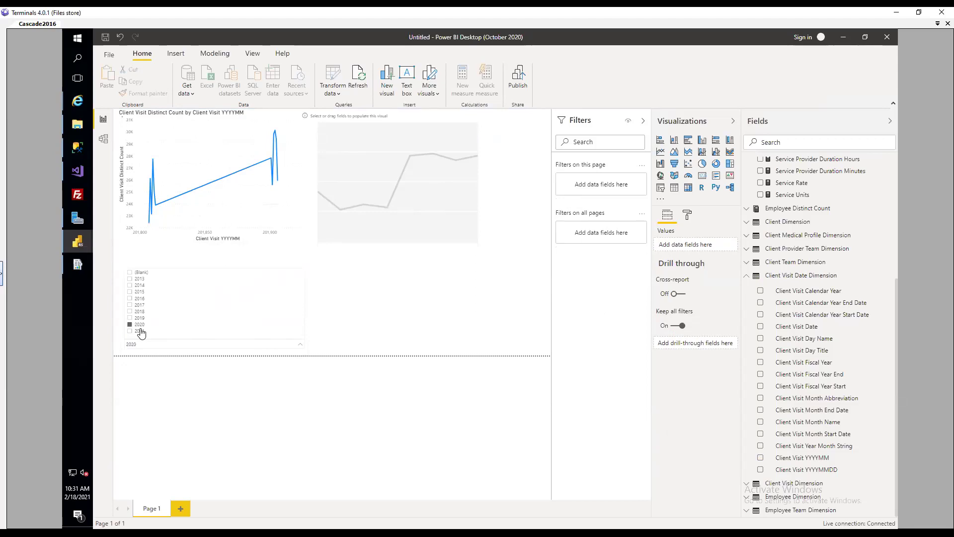
- Plot Service Provider Duration Hours by Client Visit YYYYMM in the second line chart
{"action": "left_click", "coordinate": [441, 219]}
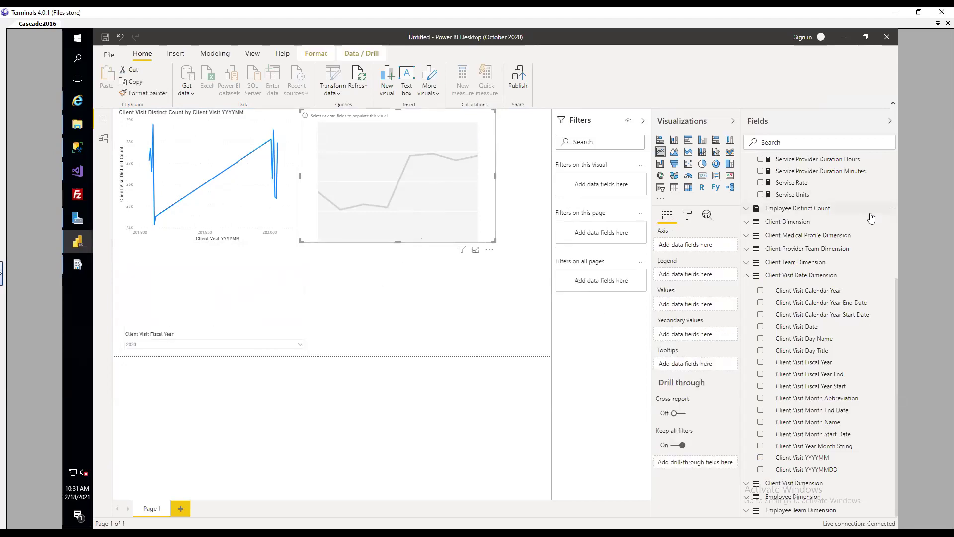
{"action": "left_click", "coordinate": [760, 160]}
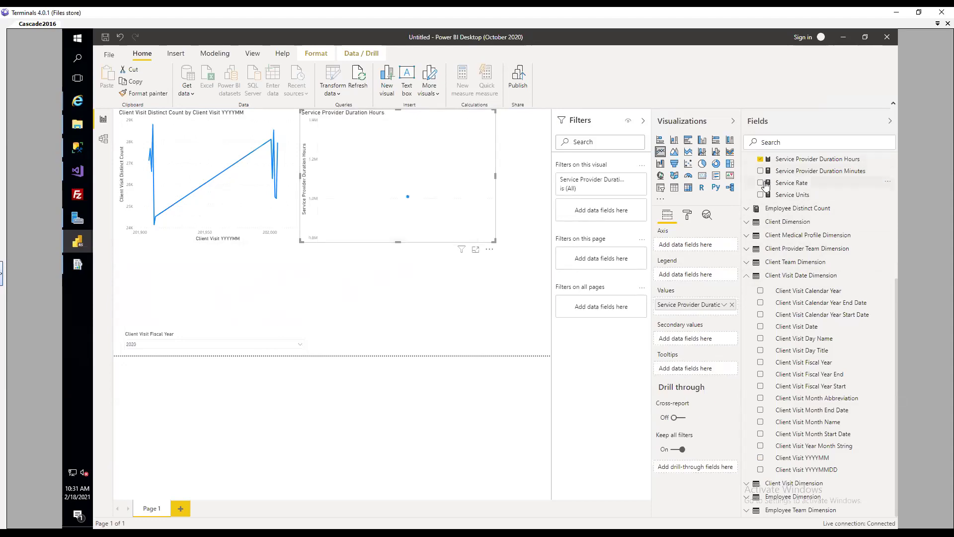
{"action": "left_click", "coordinate": [761, 458]}
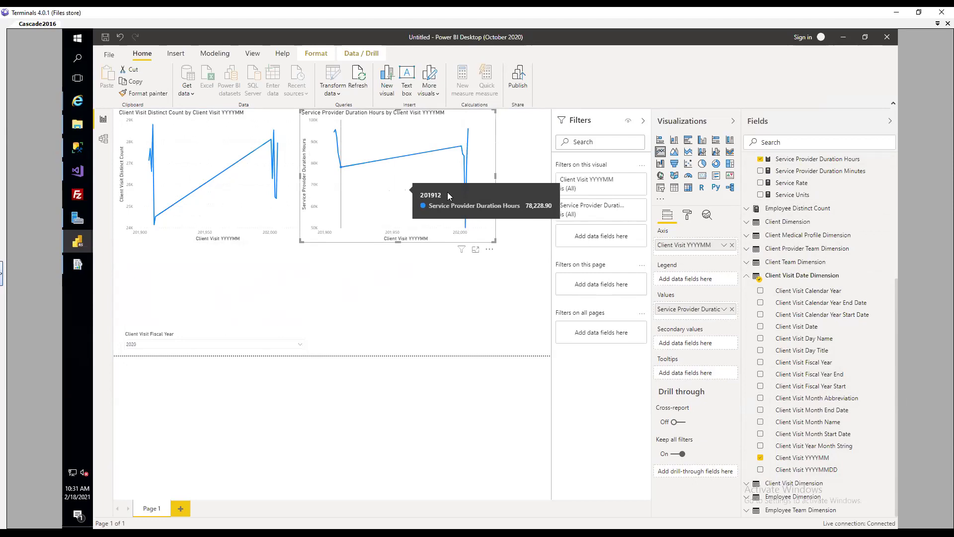
{"action": "mouse_move", "coordinate": [457, 197]}
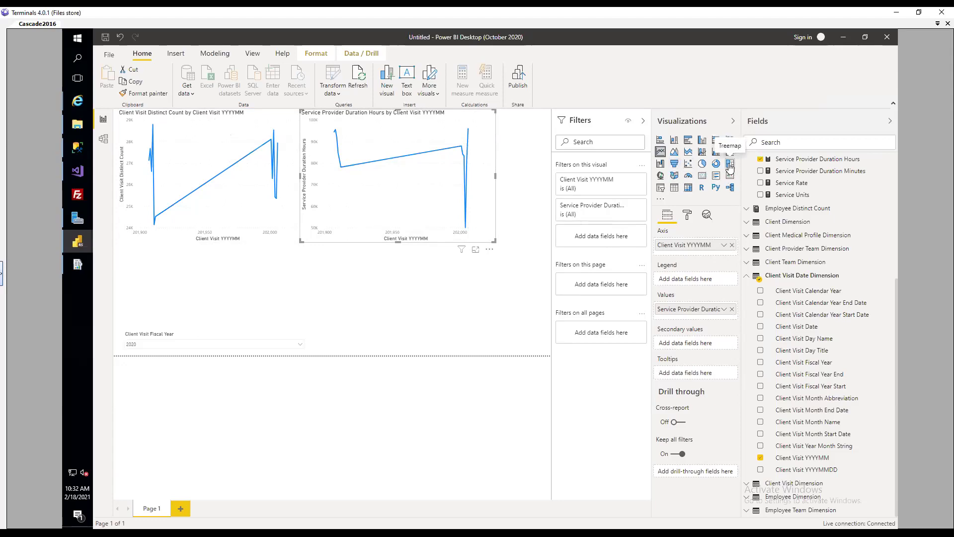
- Add an empty treemap and move it below the second line chart, clear of the fiscal year slicer
{"action": "left_click", "coordinate": [351, 290]}
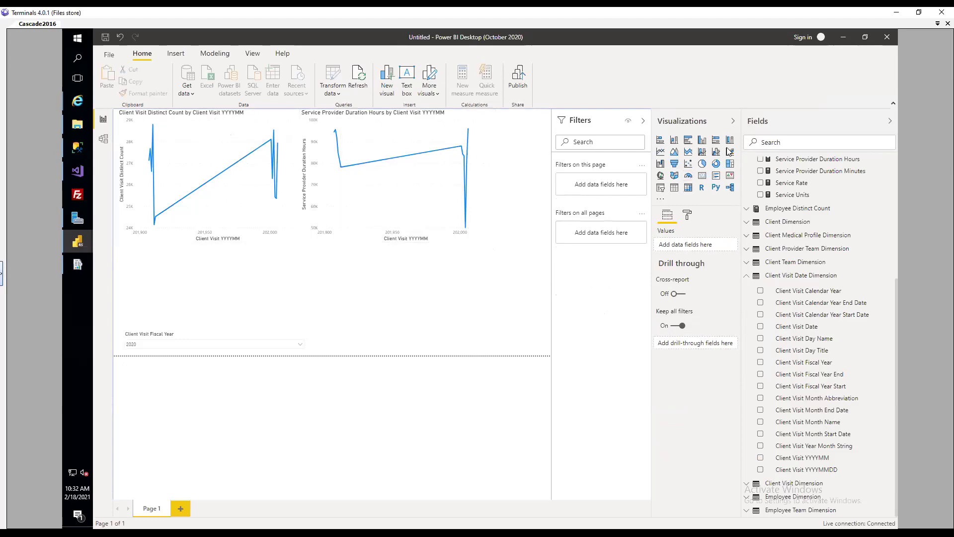
{"action": "left_click", "coordinate": [731, 170]}
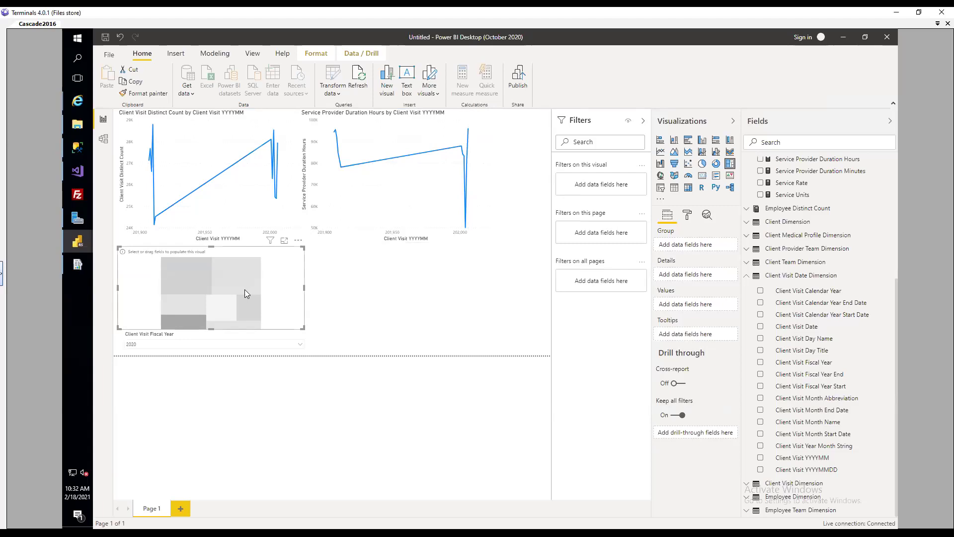
{"action": "left_click_drag", "start_coordinate": [238, 291], "coordinate": [395, 288]}
{"action": "left_click", "coordinate": [227, 345]}
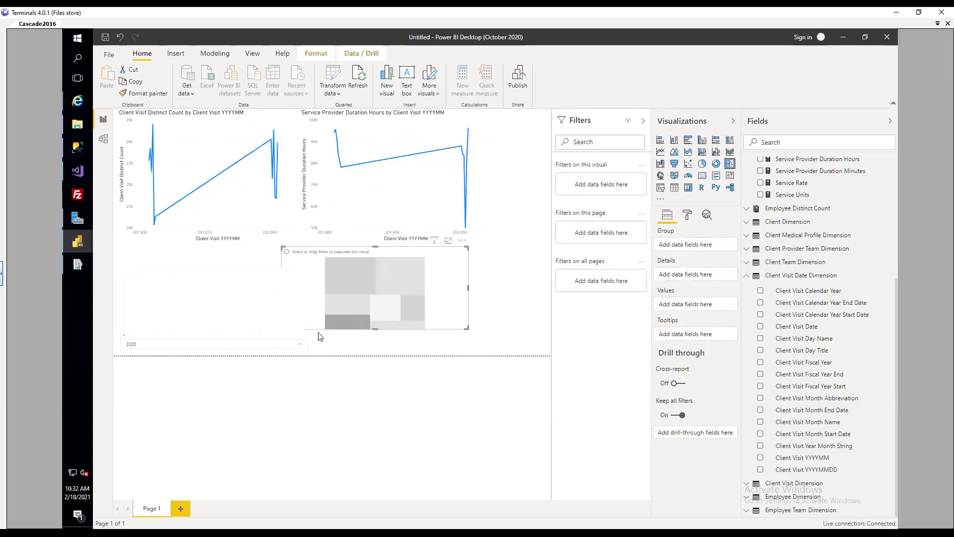
{"action": "left_click_drag", "start_coordinate": [378, 289], "coordinate": [436, 283]}
- Switch the Client Visit Fiscal Year slicer to 2016
{"action": "left_click", "coordinate": [301, 344]}
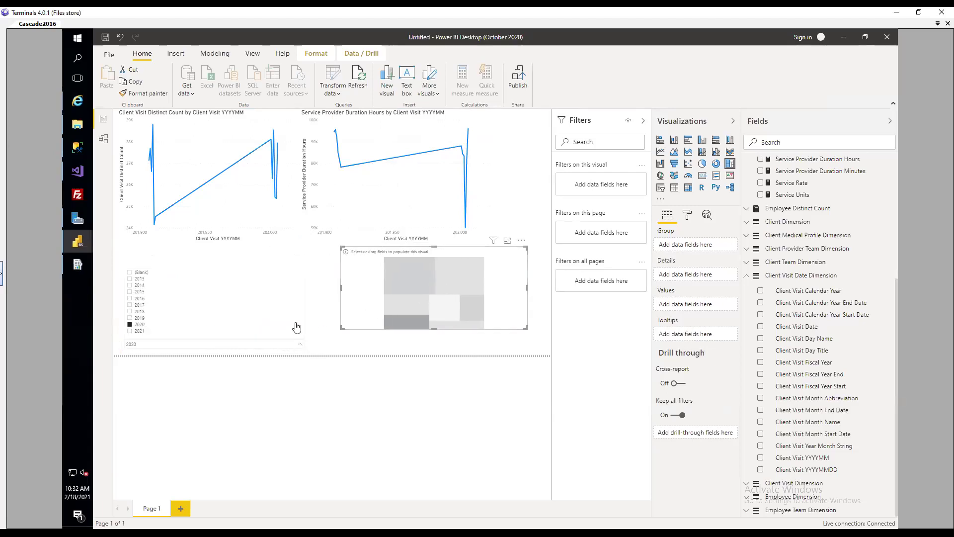
{"action": "left_click", "coordinate": [284, 299]}
{"action": "left_click", "coordinate": [300, 344]}
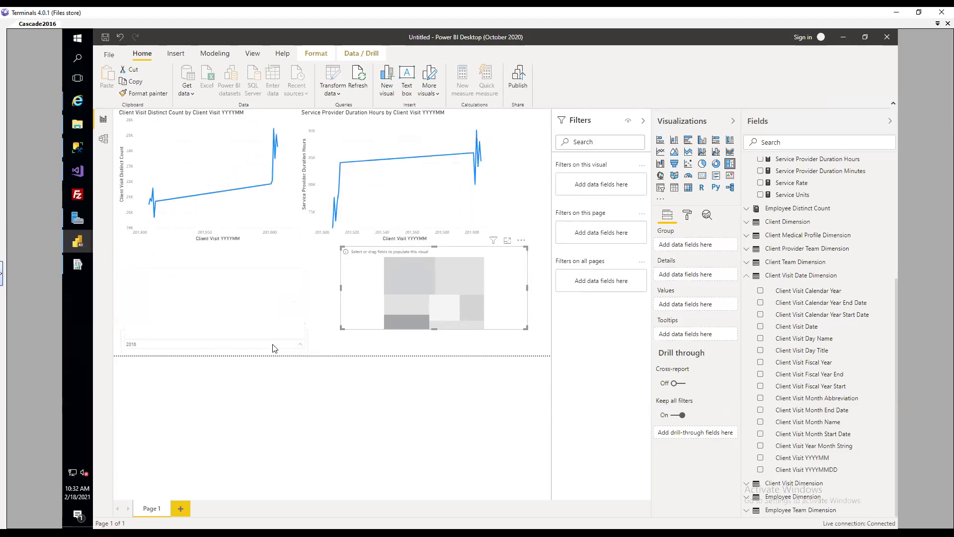
- Narrow the slicer to about half its width, then move the treemap closer to it and enlarge the treemap
{"action": "left_click", "coordinate": [304, 353]}
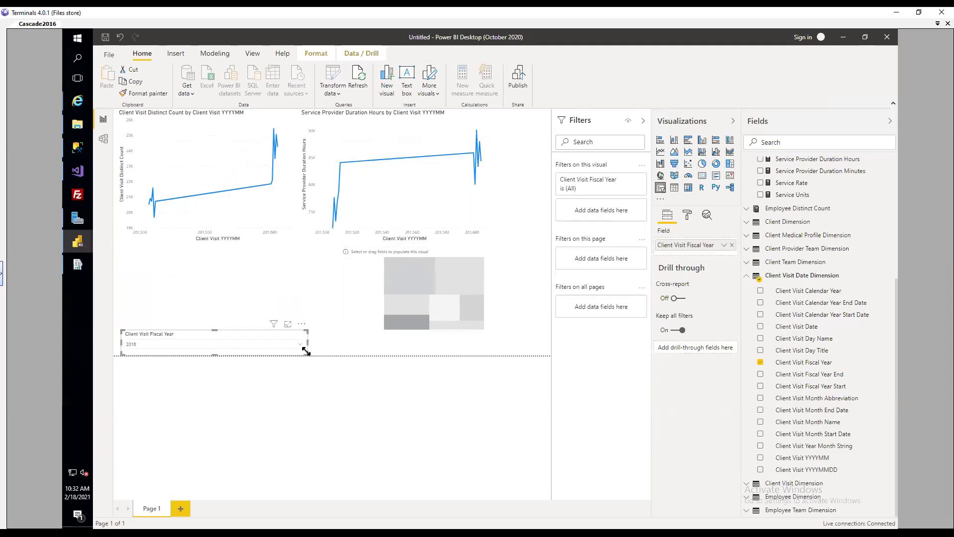
{"action": "left_click_drag", "start_coordinate": [308, 341], "coordinate": [230, 346]}
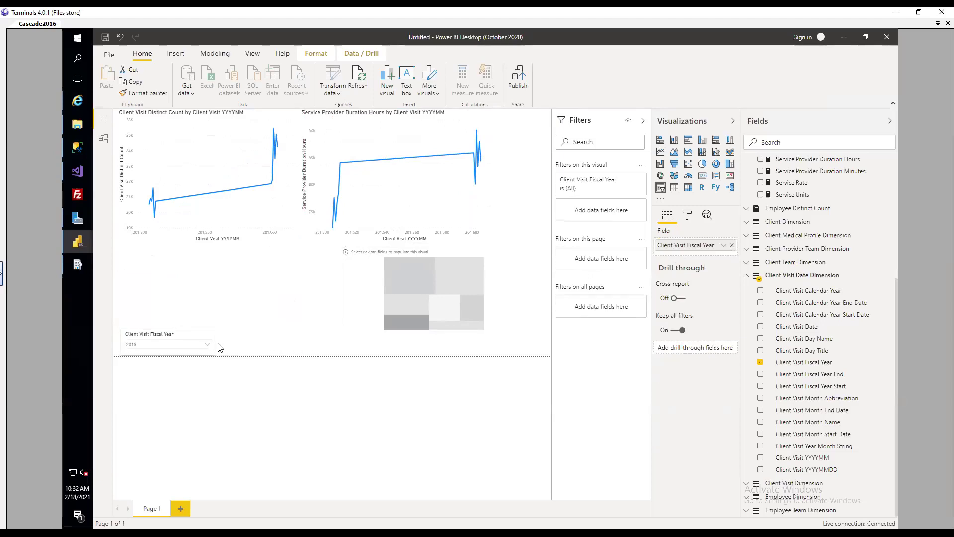
{"action": "left_click_drag", "start_coordinate": [431, 268], "coordinate": [317, 278]}
{"action": "left_click_drag", "start_coordinate": [446, 329], "coordinate": [506, 348]}
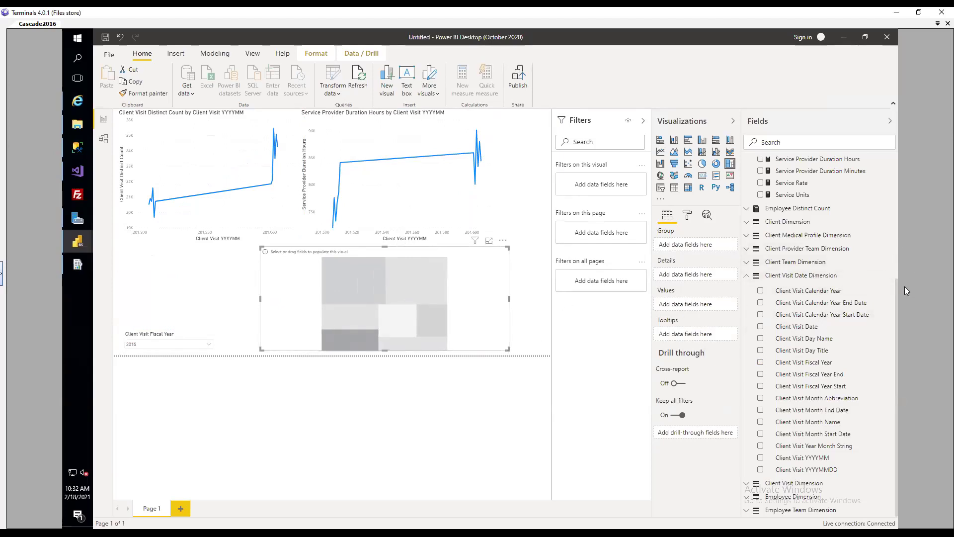
- Add Service Provider Duration Hours as the treemap's values
{"action": "left_click_drag", "start_coordinate": [897, 301], "coordinate": [898, 275]}
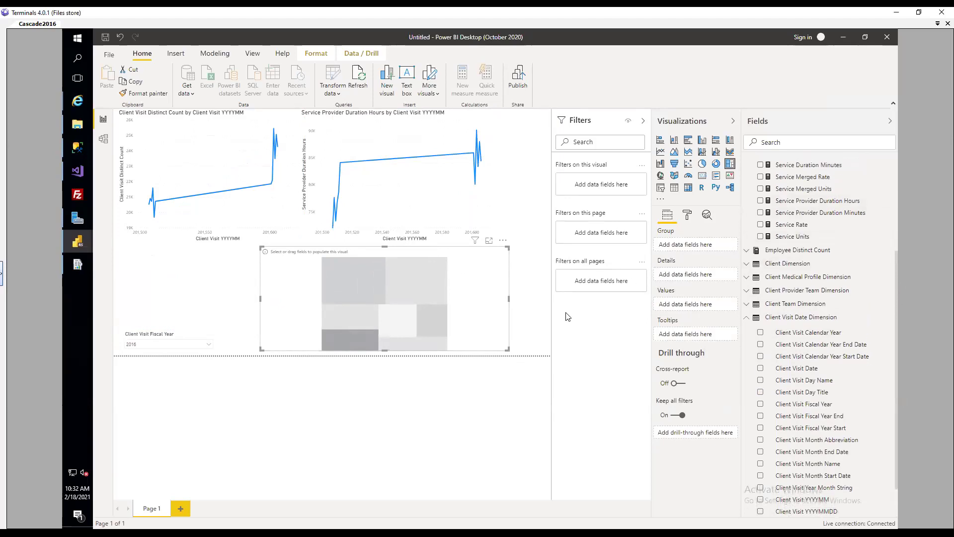
{"action": "left_click", "coordinate": [760, 214]}
{"action": "left_click", "coordinate": [761, 213]}
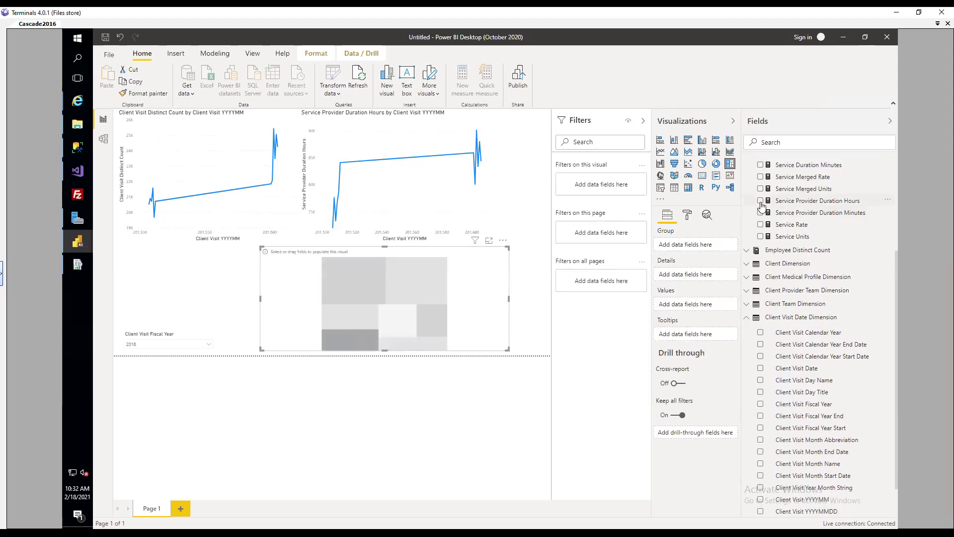
{"action": "left_click", "coordinate": [761, 201]}
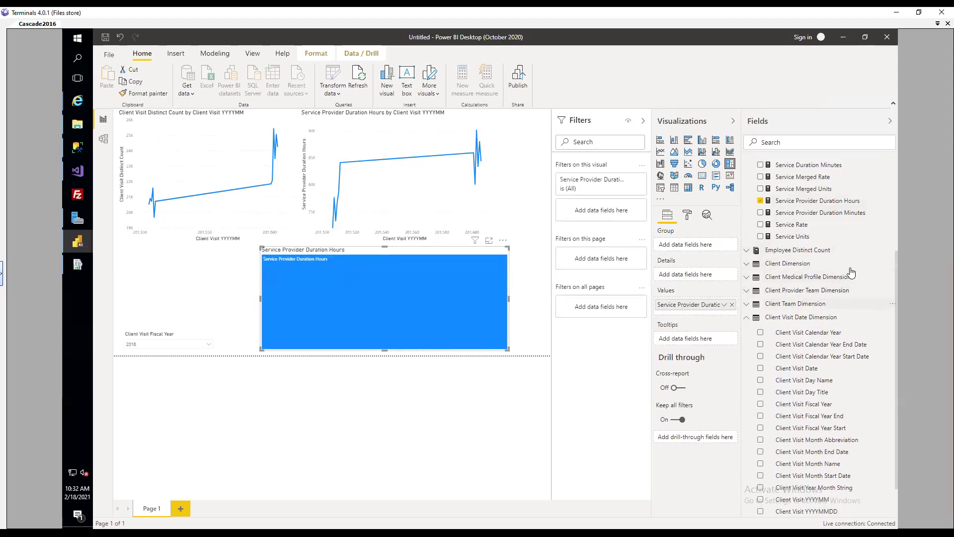
- Group the treemap by Service Visit Type from the Client Visit Dimension
{"action": "scroll", "coordinate": [850, 271], "scroll_direction": "down", "scroll_amount": 1}
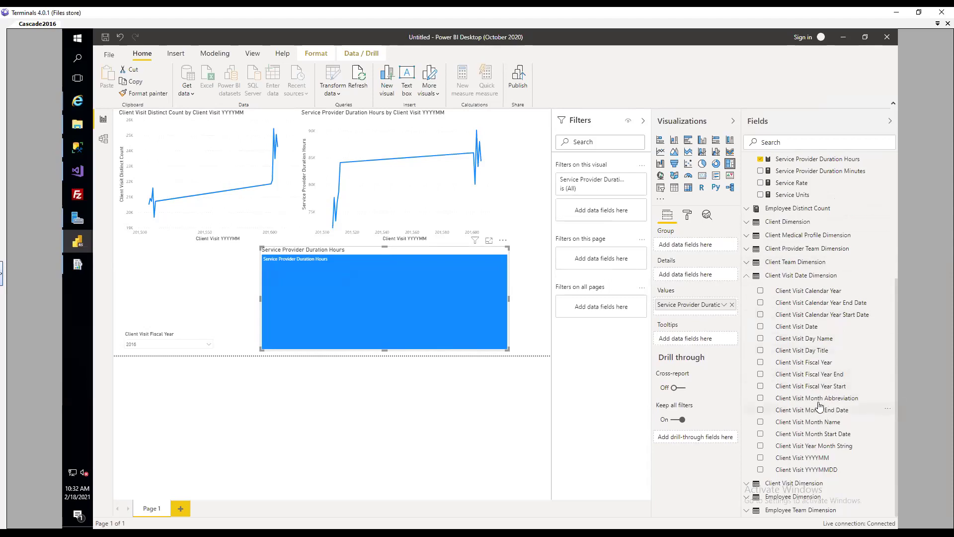
{"action": "left_click", "coordinate": [748, 276]}
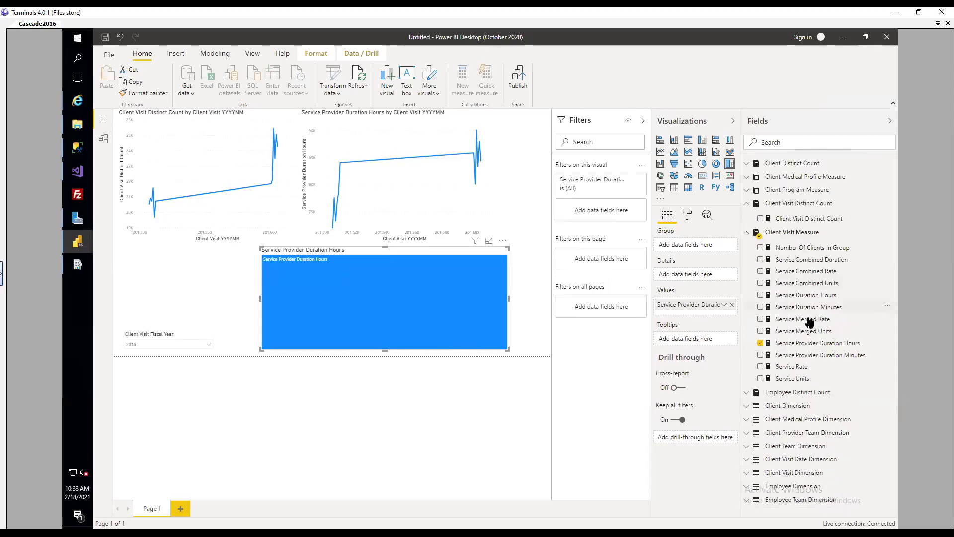
{"action": "left_click", "coordinate": [746, 233]}
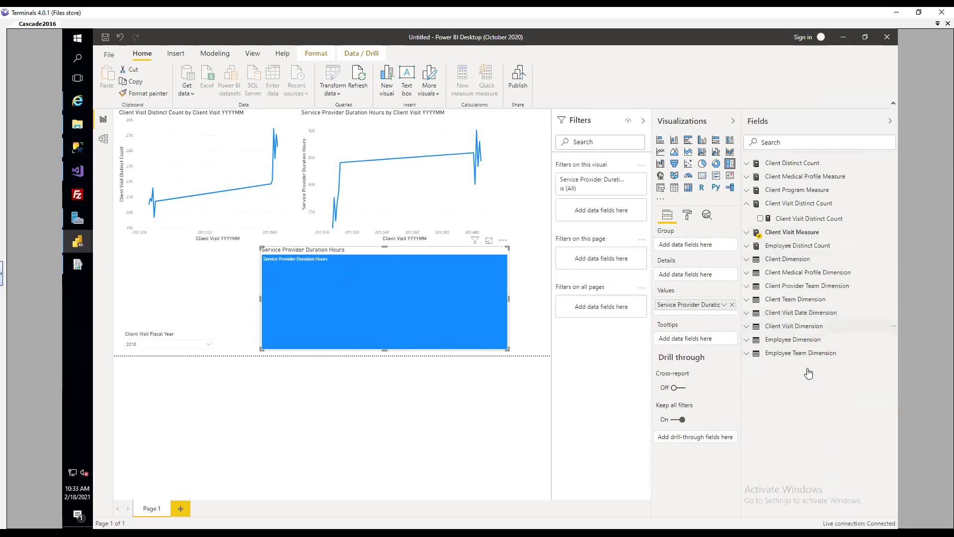
{"action": "left_click", "coordinate": [746, 327]}
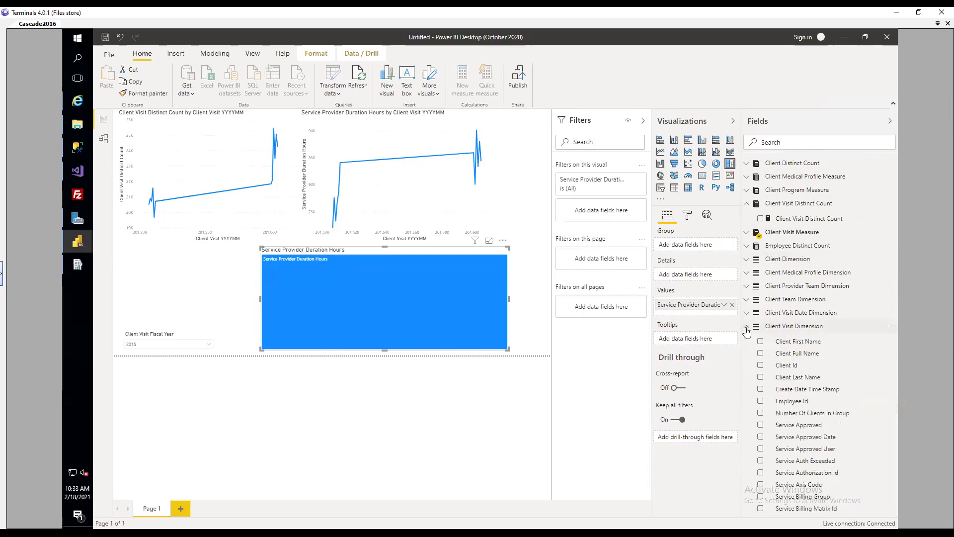
{"action": "left_click", "coordinate": [747, 326]}
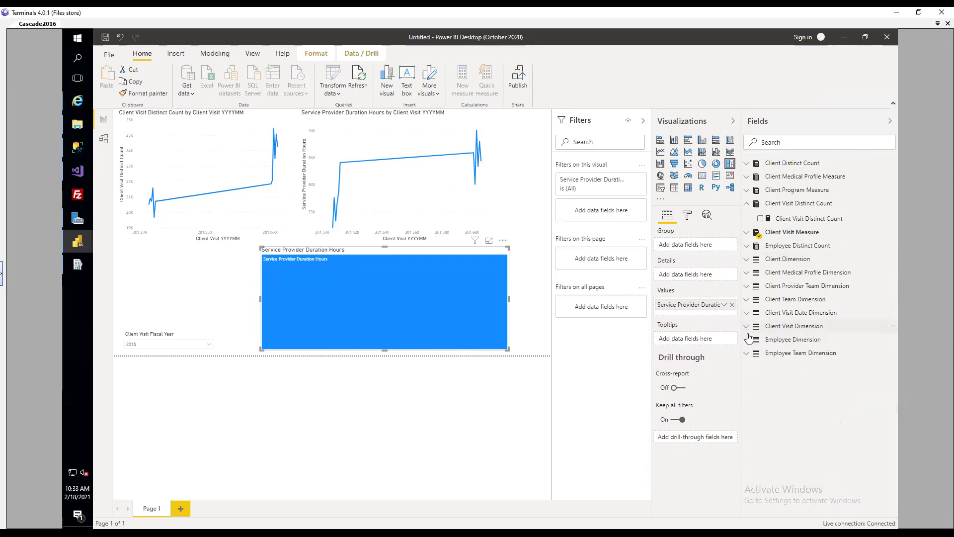
{"action": "left_click", "coordinate": [746, 326]}
{"action": "scroll", "coordinate": [829, 444], "scroll_direction": "down", "scroll_amount": 15}
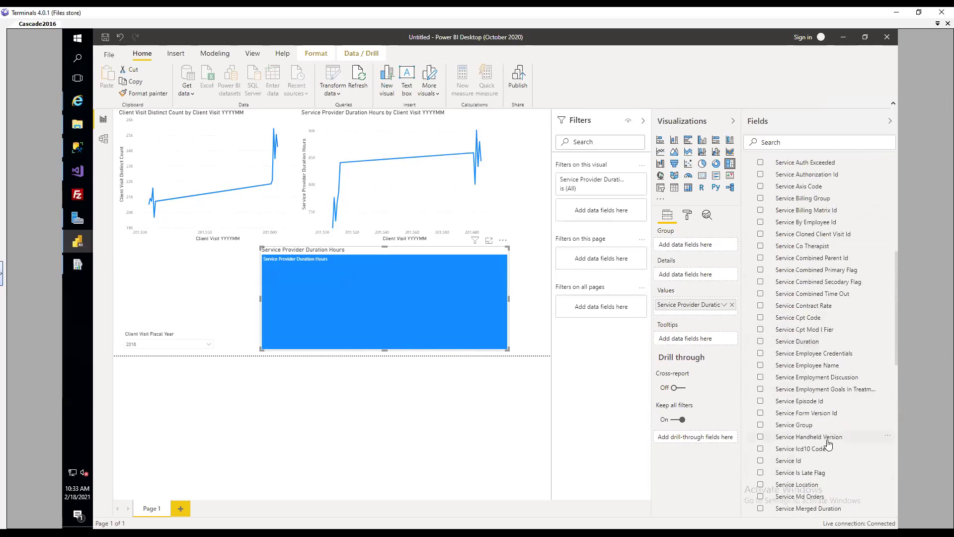
{"action": "scroll", "coordinate": [829, 444], "scroll_direction": "down", "scroll_amount": 3}
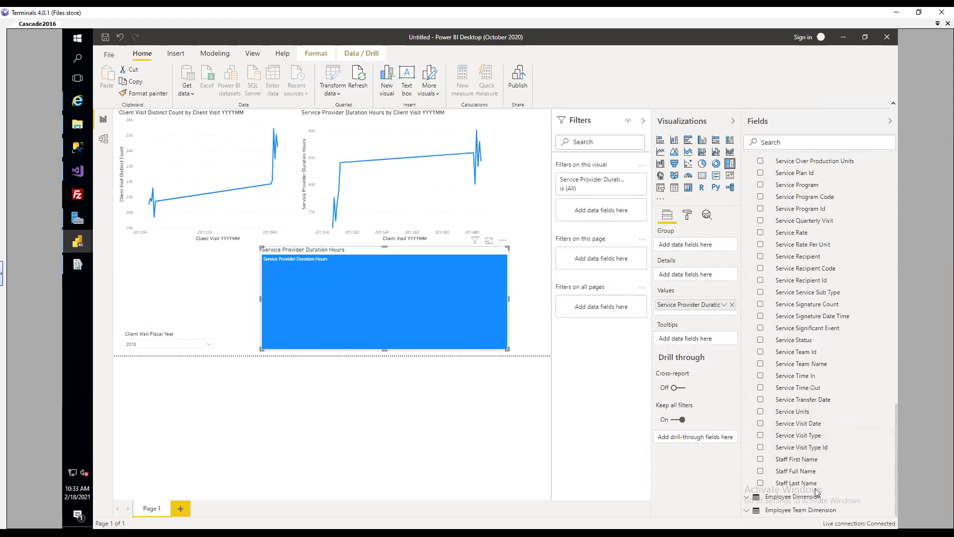
{"action": "left_click", "coordinate": [761, 436]}
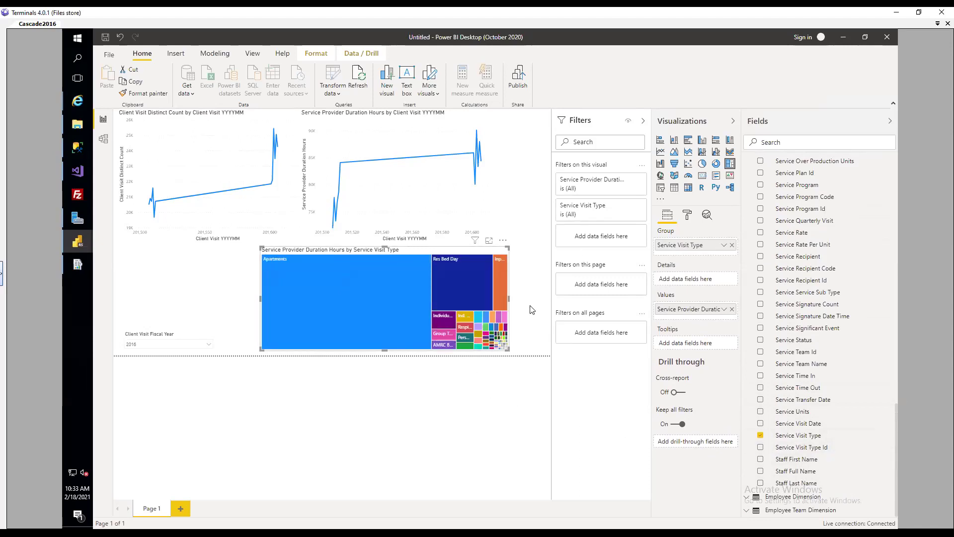
{"action": "left_click", "coordinate": [252, 331]}
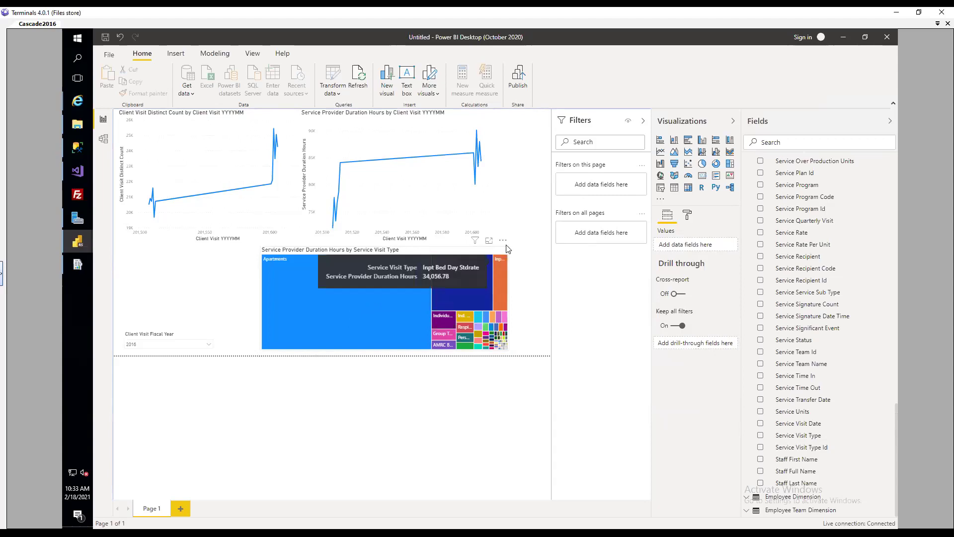
- View the treemap in focus mode with its formatting options, then return to the report page
{"action": "left_click", "coordinate": [489, 241]}
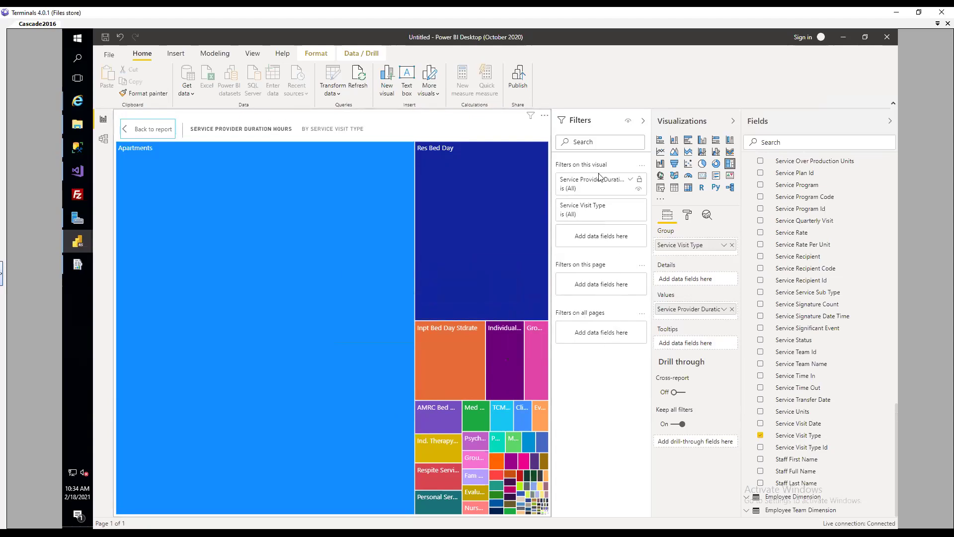
{"action": "left_click", "coordinate": [690, 219]}
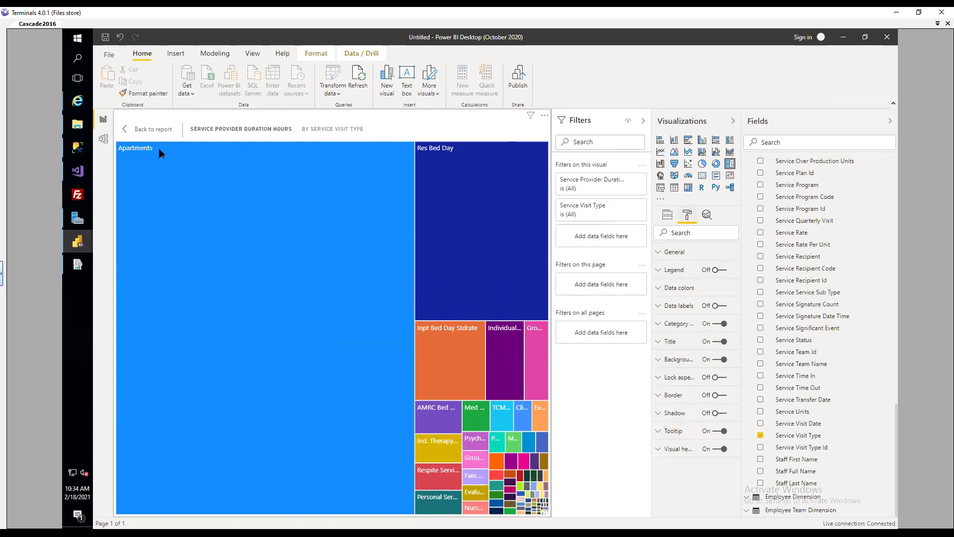
{"action": "left_click", "coordinate": [149, 129]}
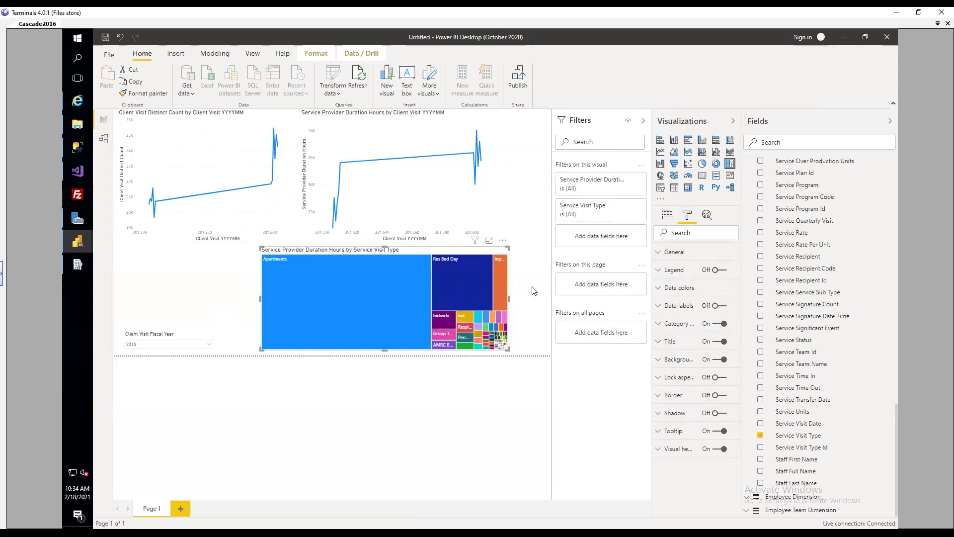
{"action": "key", "text": "Escape"}
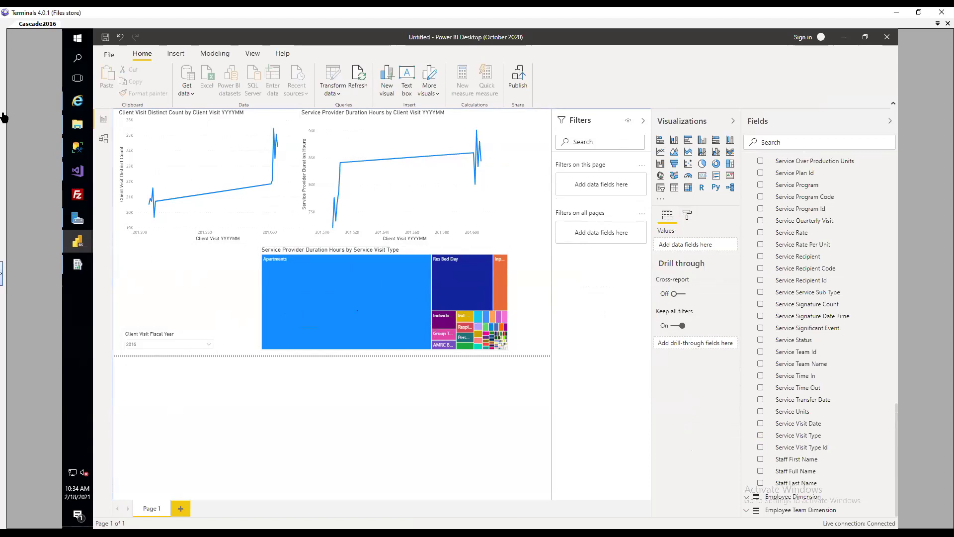
- Switch to the Power BI Report Server portal in Internet Explorer and browse to the Home folder
{"action": "mouse_move", "coordinate": [84, 105]}
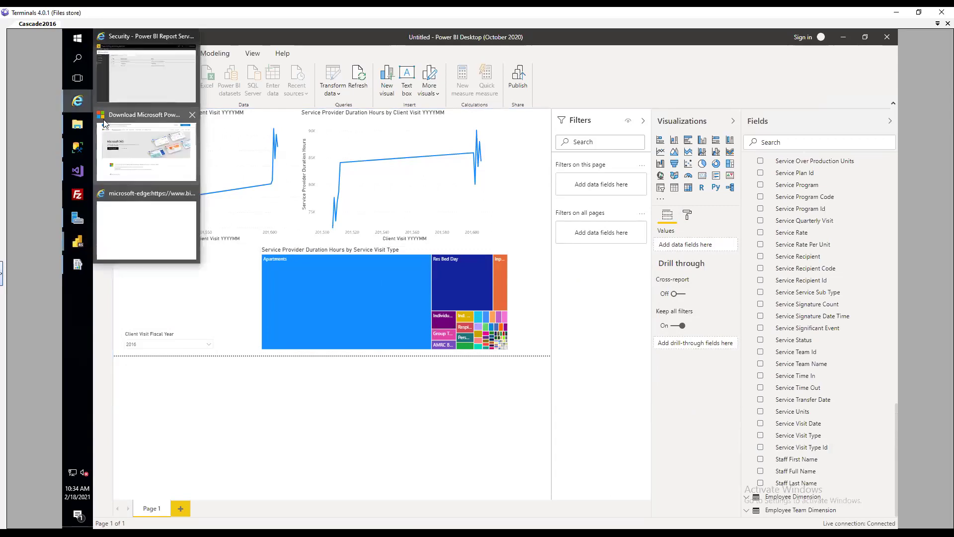
{"action": "left_click", "coordinate": [128, 83]}
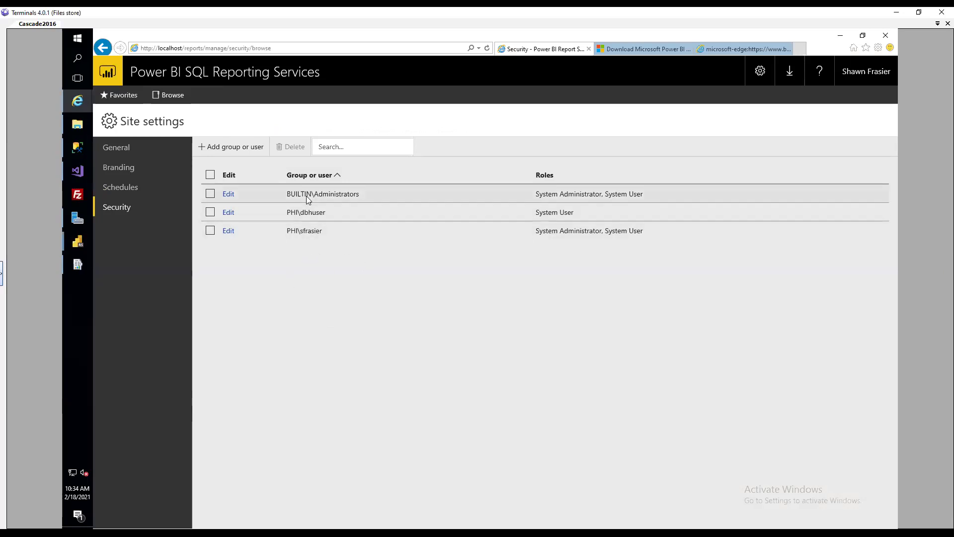
{"action": "left_click", "coordinate": [180, 96]}
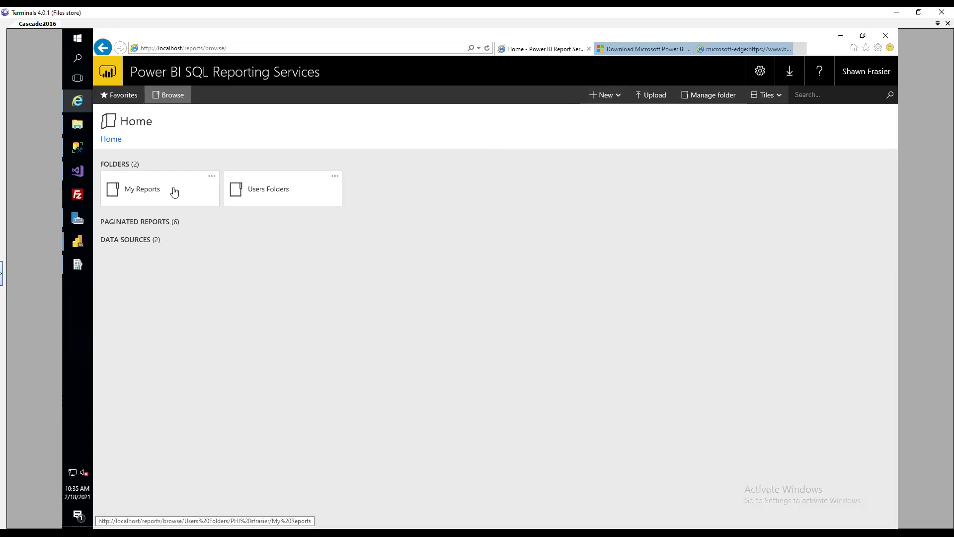
- Preview the available visualization styles in a new KPI form, then return to Home without creating it
{"action": "left_click", "coordinate": [614, 100]}
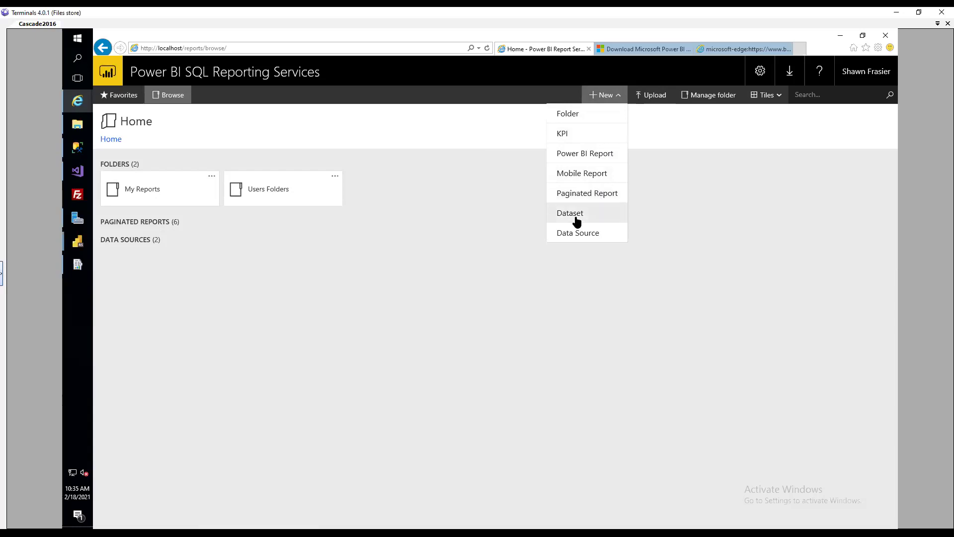
{"action": "left_click", "coordinate": [569, 135]}
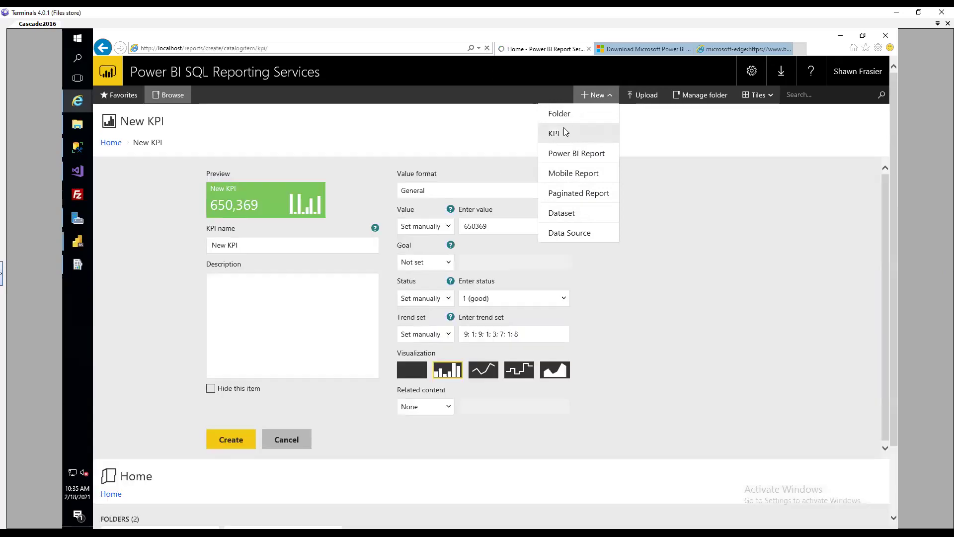
{"action": "mouse_move", "coordinate": [252, 199]}
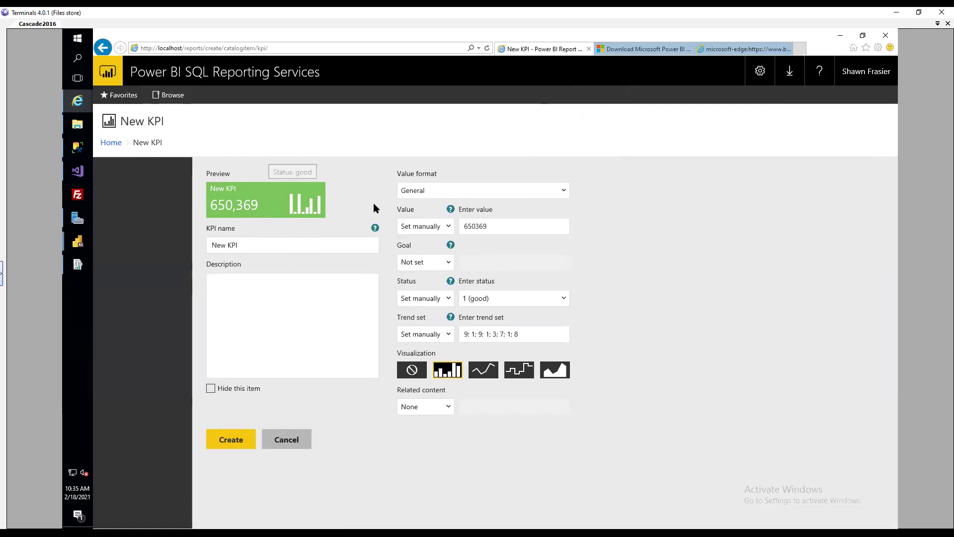
{"action": "left_click", "coordinate": [525, 374]}
{"action": "left_click", "coordinate": [480, 373]}
{"action": "left_click", "coordinate": [410, 372]}
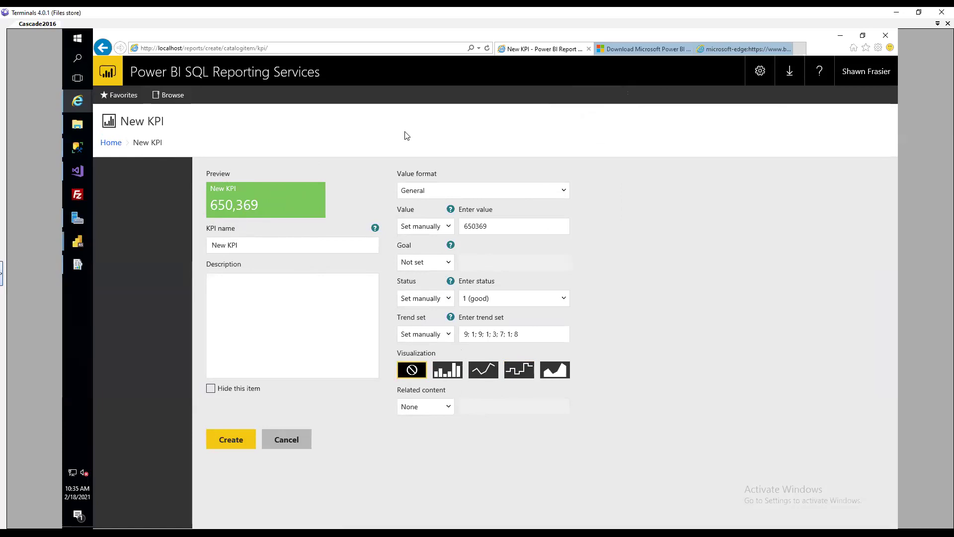
{"action": "left_click", "coordinate": [109, 145]}
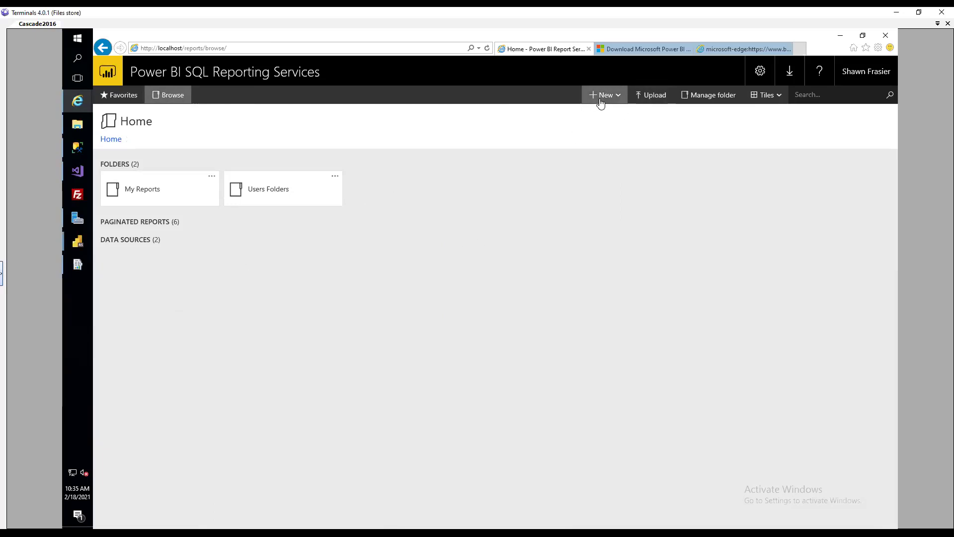
{"action": "left_click", "coordinate": [617, 98]}
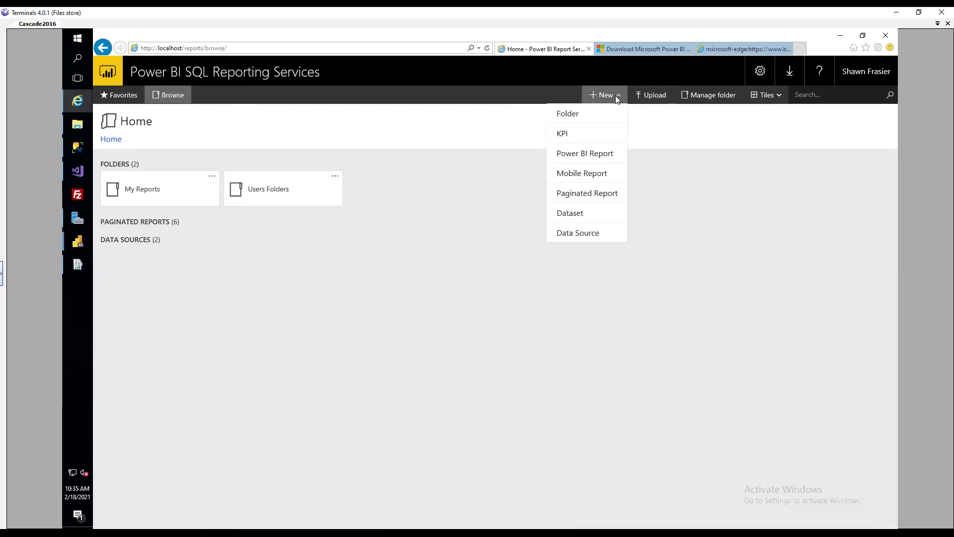
{"action": "left_click", "coordinate": [652, 99]}
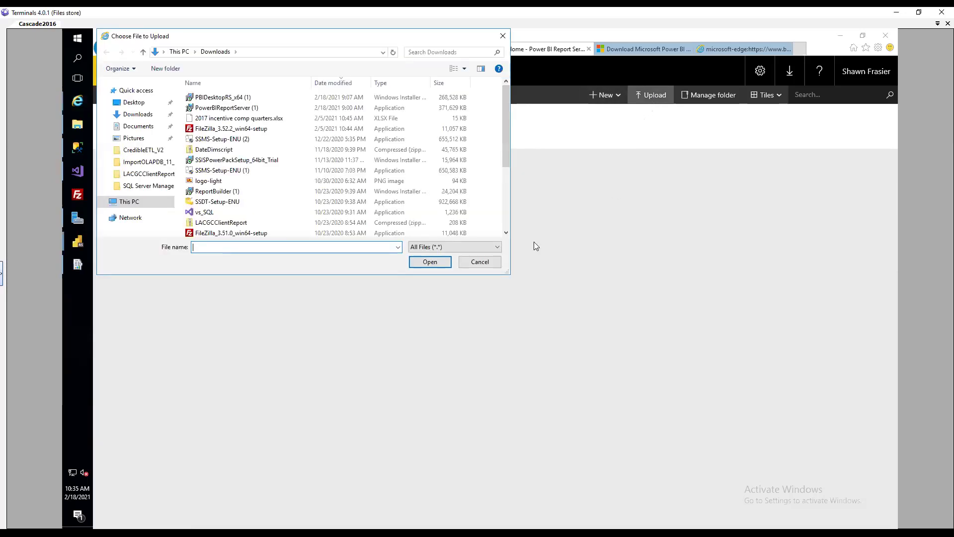
{"action": "left_click", "coordinate": [478, 262]}
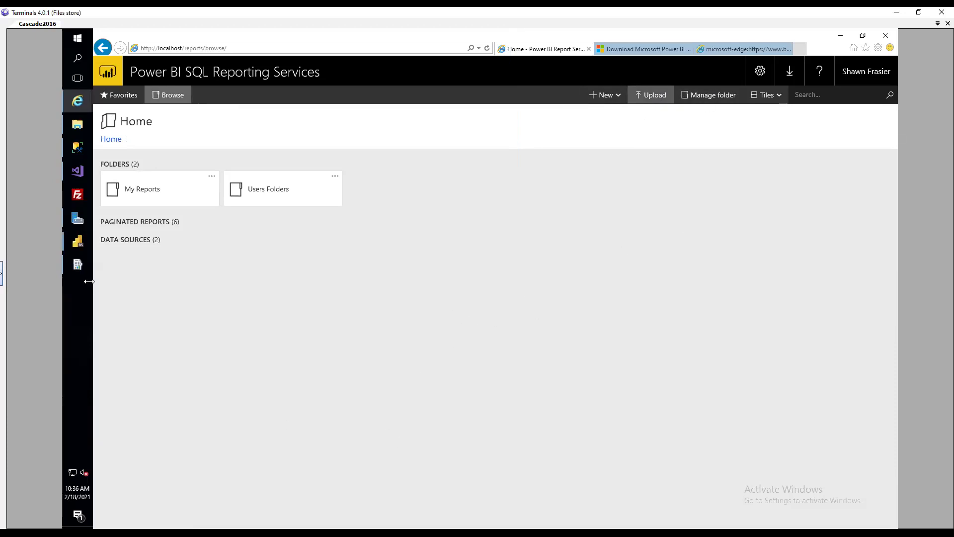
- Switch to Power BI Desktop and save the report to the cascade2016/reports report server as MyFirstDashboard
{"action": "left_click", "coordinate": [75, 242]}
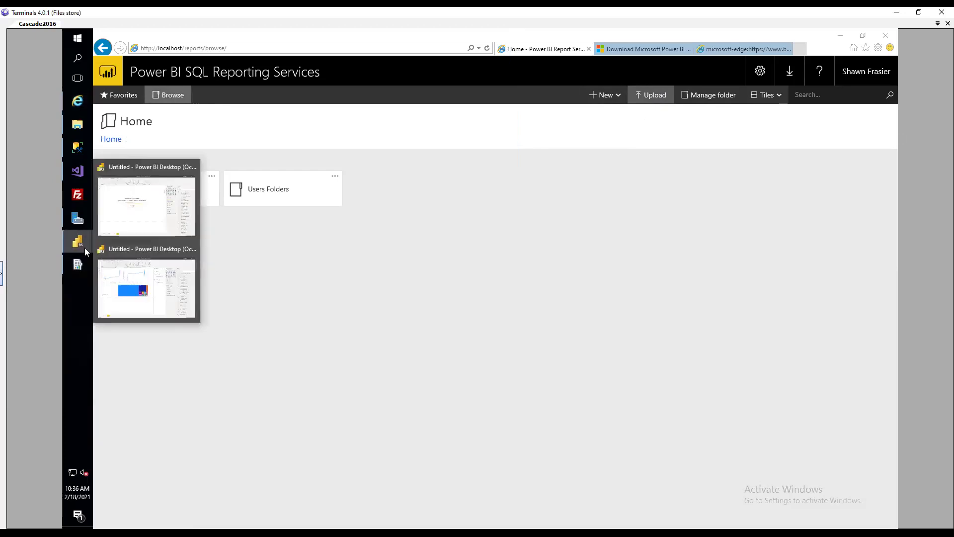
{"action": "left_click", "coordinate": [143, 286]}
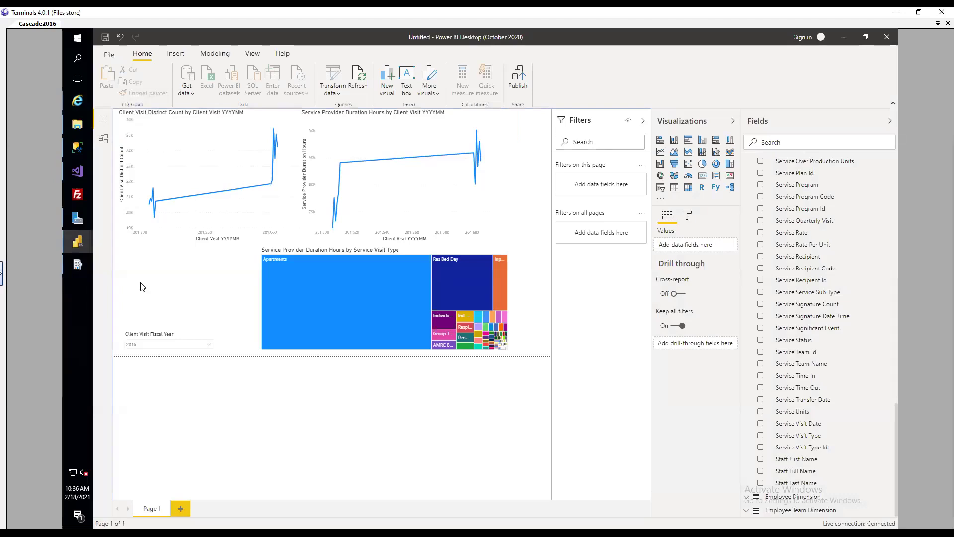
{"action": "left_click", "coordinate": [110, 56]}
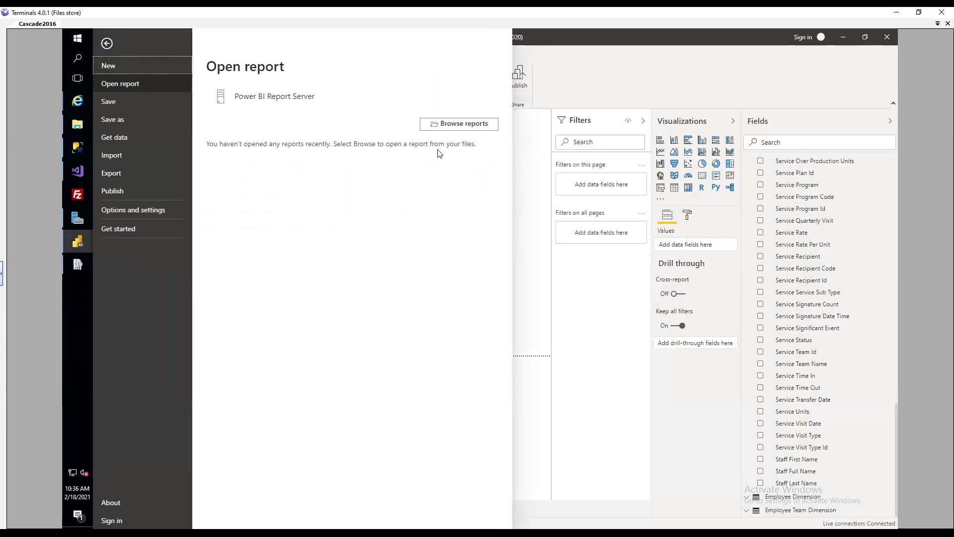
{"action": "left_click", "coordinate": [123, 119]}
{"action": "left_click", "coordinate": [280, 124]}
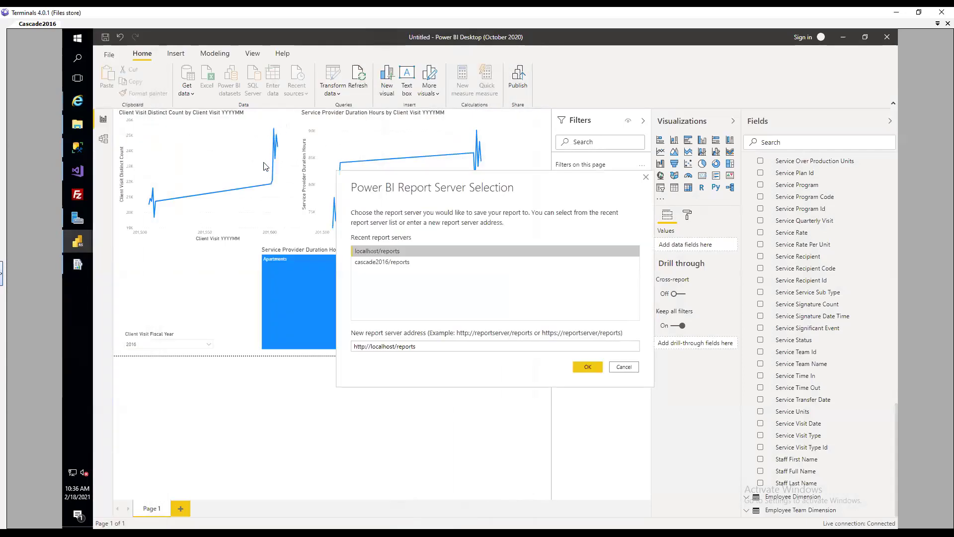
{"action": "left_click", "coordinate": [399, 263]}
{"action": "left_click", "coordinate": [587, 366]}
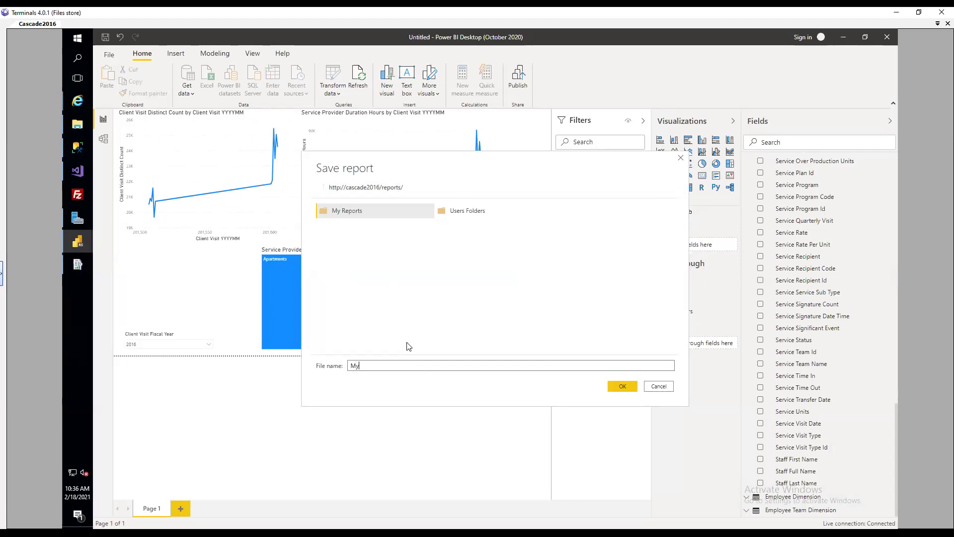
{"action": "type", "text": "board"}
{"action": "left_click", "coordinate": [620, 388]}
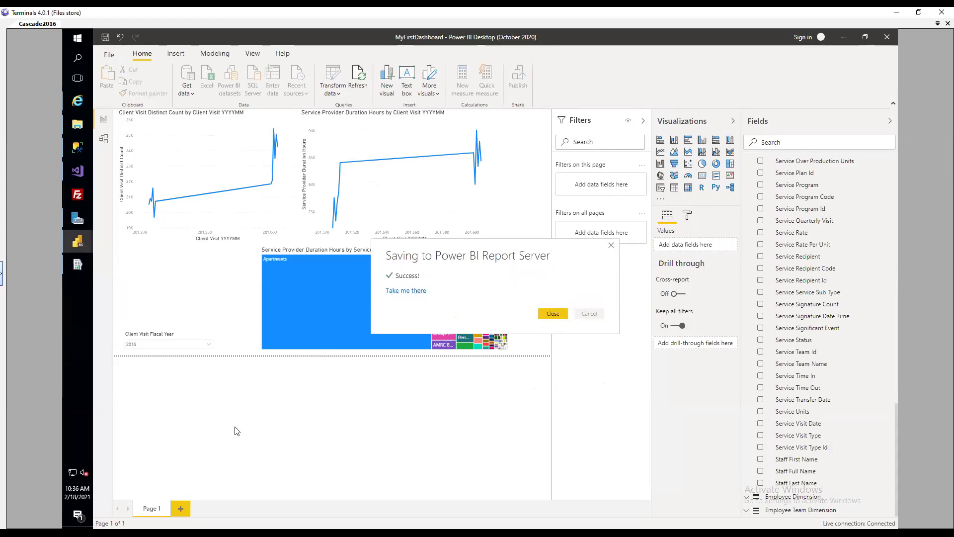
{"action": "left_click", "coordinate": [550, 315]}
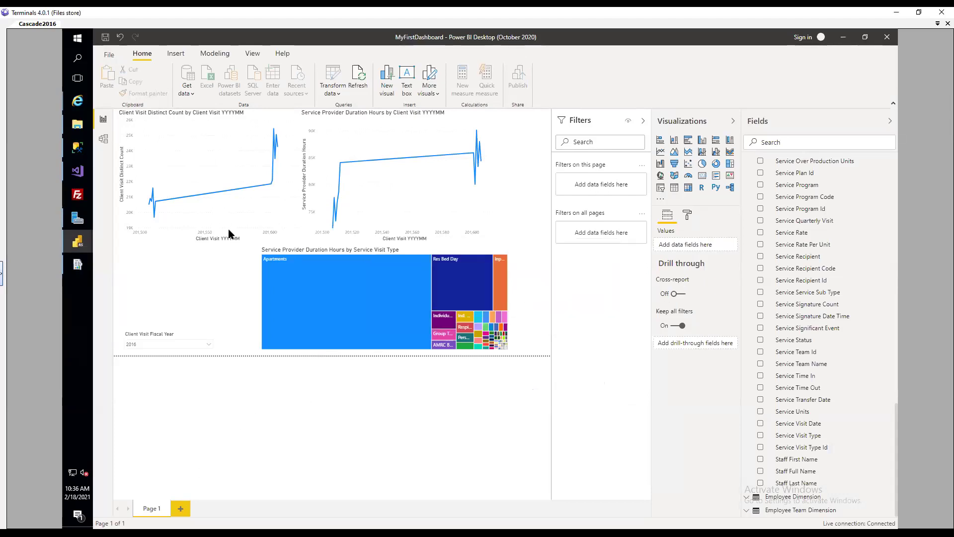
- Return to the report server portal, refresh the Home folder and open the MyFirstDashboard report
{"action": "mouse_move", "coordinate": [79, 101]}
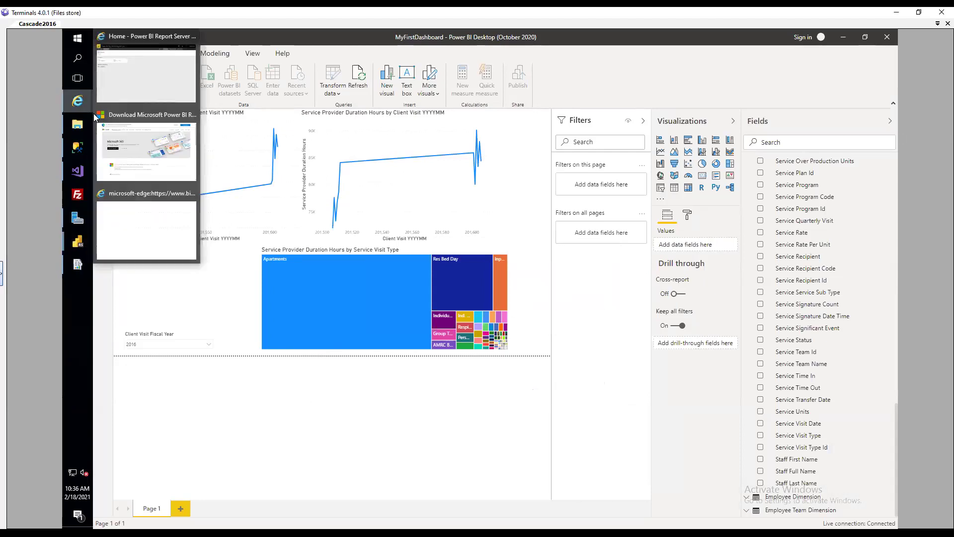
{"action": "left_click", "coordinate": [107, 84]}
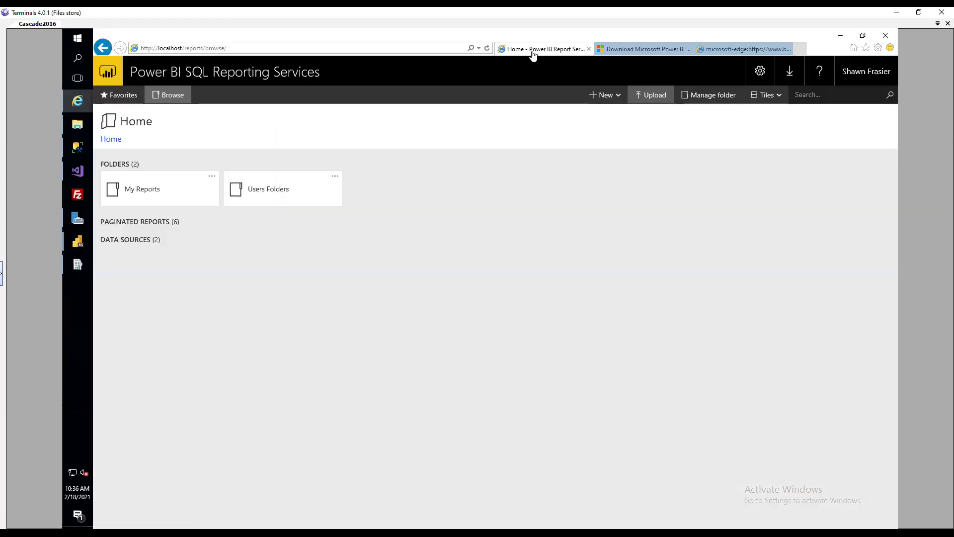
{"action": "left_click", "coordinate": [488, 47]}
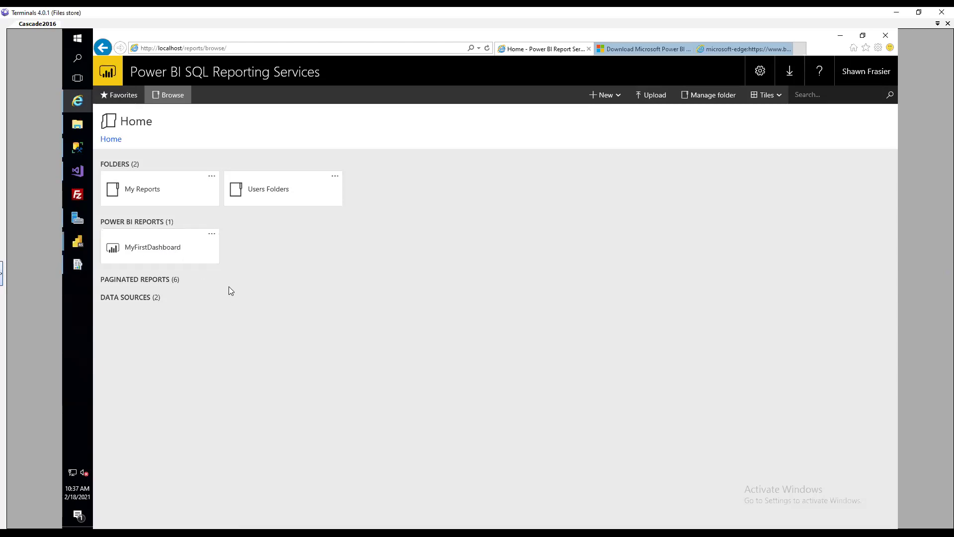
{"action": "left_click", "coordinate": [160, 254]}
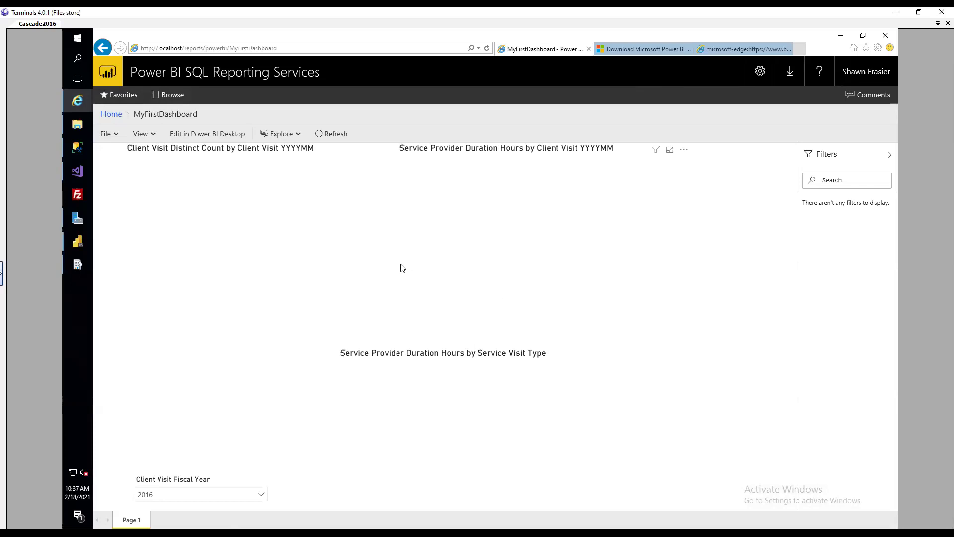
- Set the Client Visit Fiscal Year slicer to 2020 in the published dashboard
{"action": "left_click", "coordinate": [261, 495]}
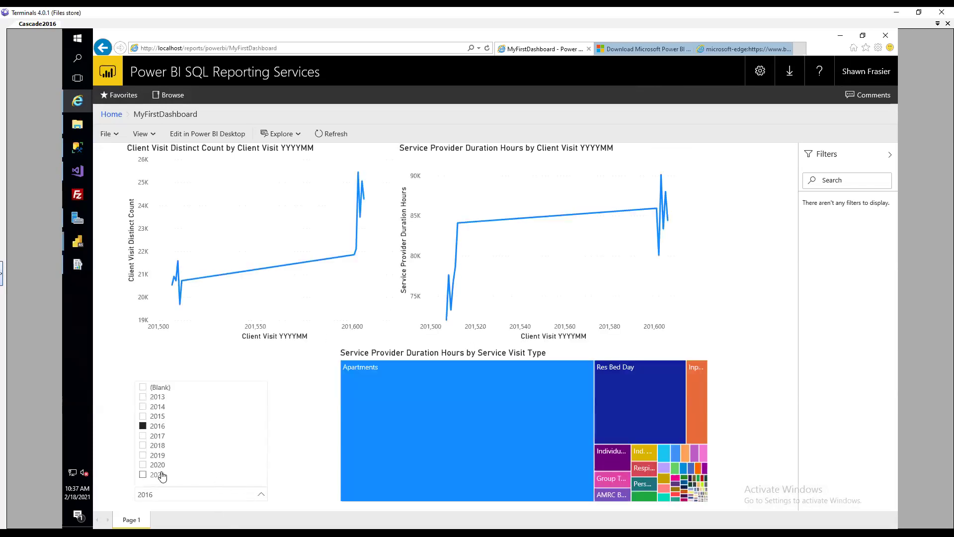
{"action": "left_click", "coordinate": [144, 465]}
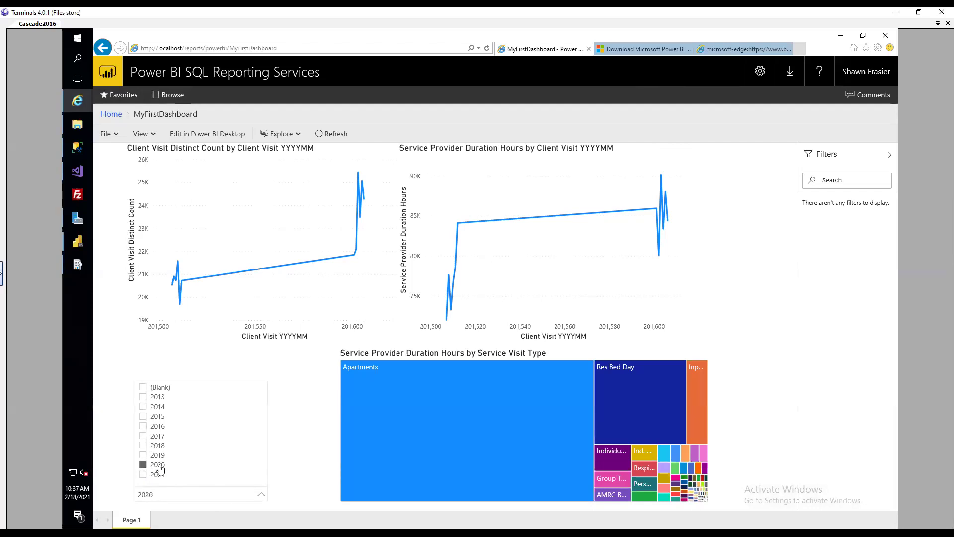
{"action": "left_click", "coordinate": [751, 384]}
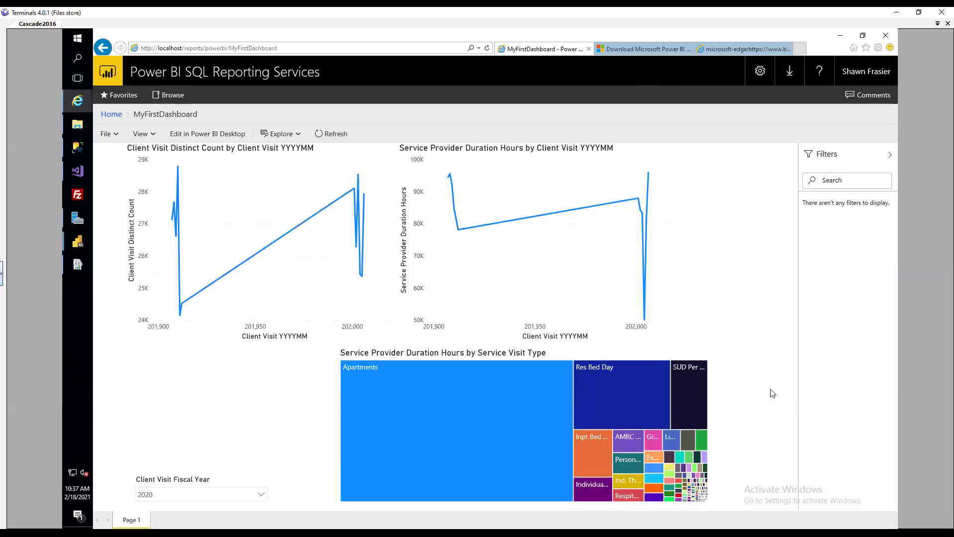